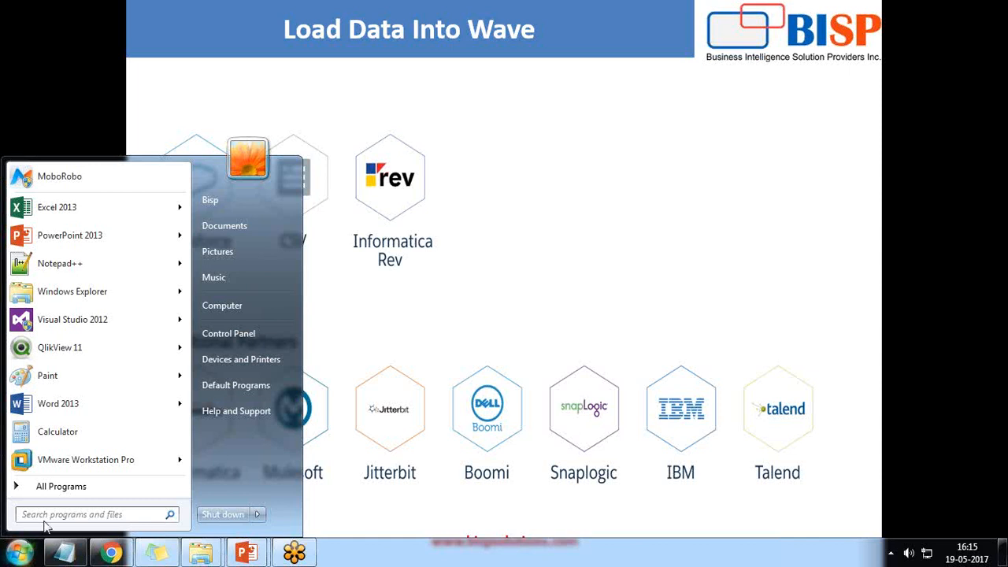
Launch Excel 2013 from Start, dismiss the activation notice, and start Book1 on the Insert tab.
type("excel")
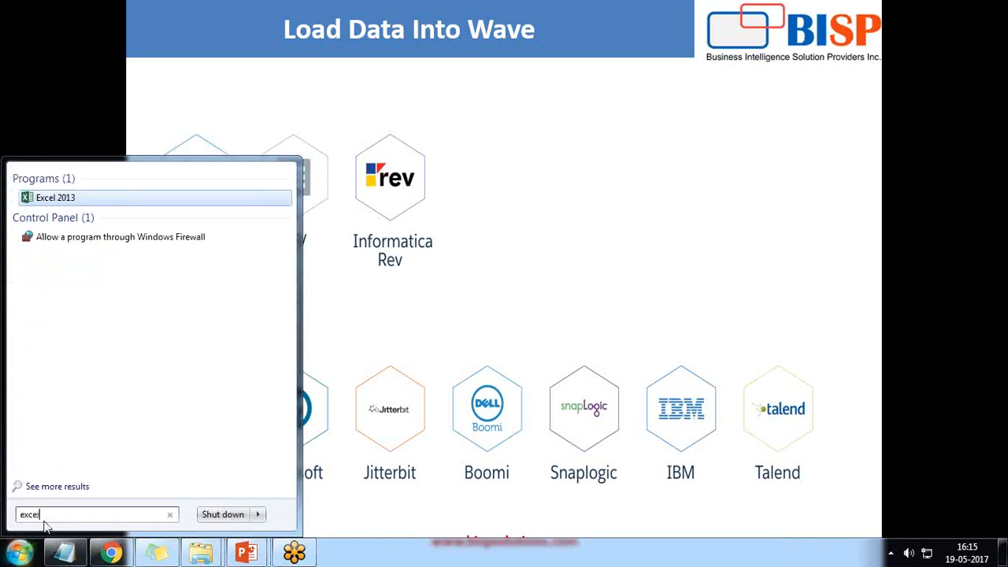
key("Return")
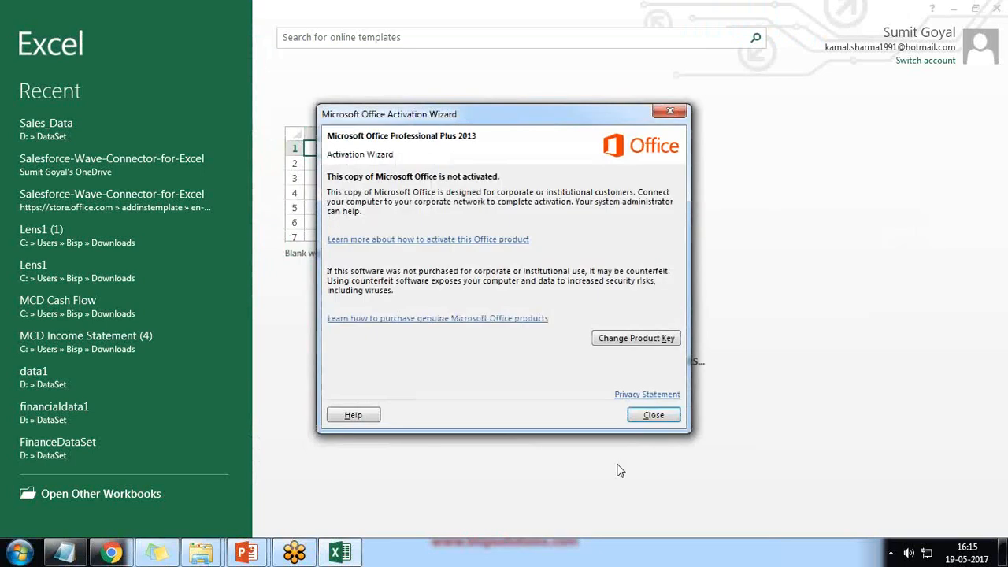
left_click(651, 421)
left_click(338, 211)
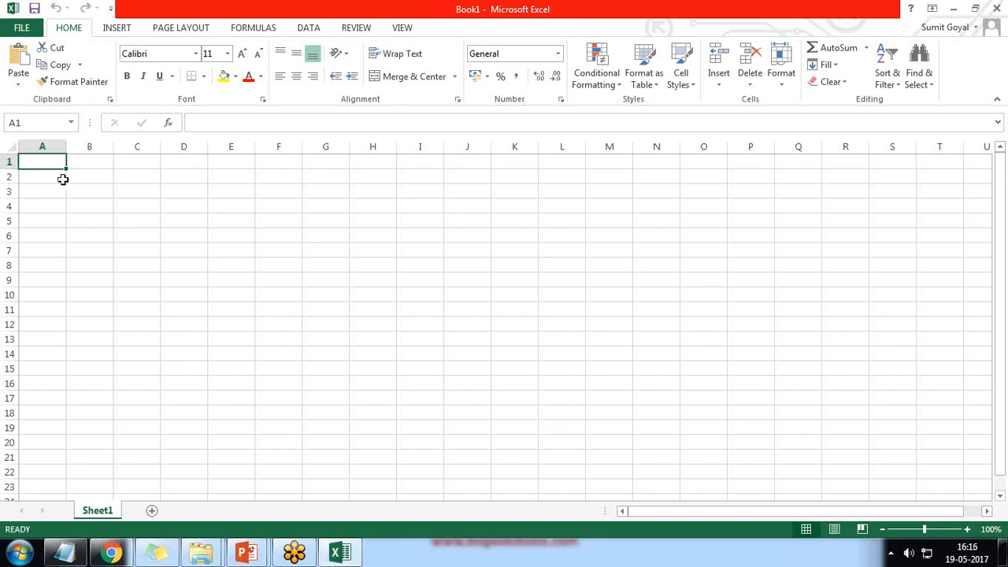
left_click(116, 30)
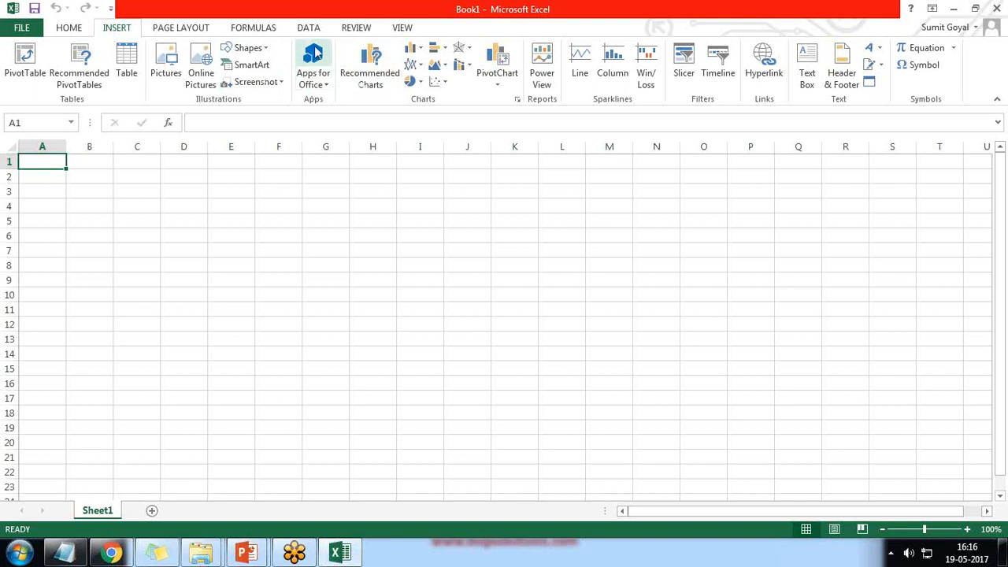
Open Apps for Office, view Featured Apps and My Apps, and refresh to show no apps.
left_click(311, 67)
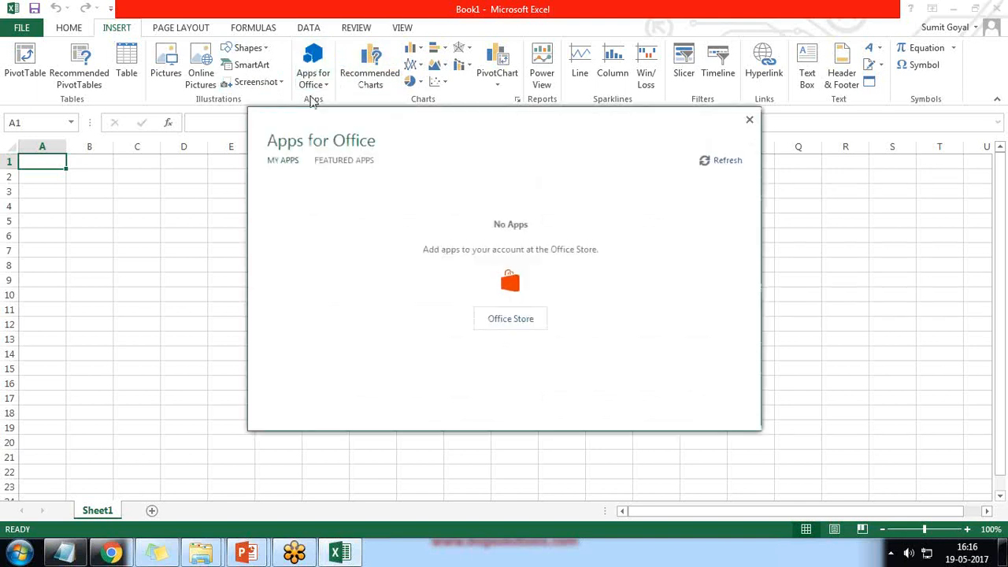
left_click(348, 161)
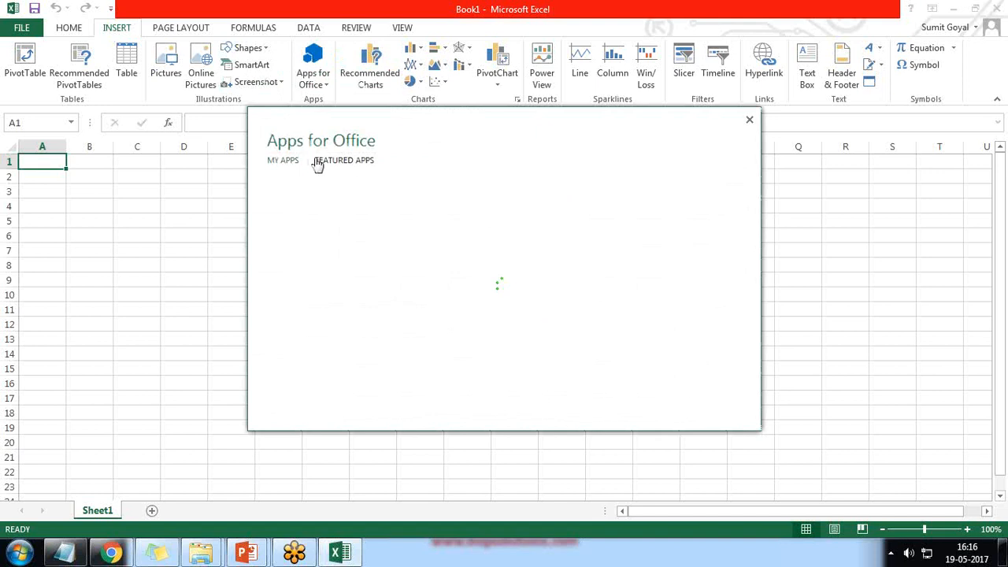
left_click(280, 161)
left_click(727, 163)
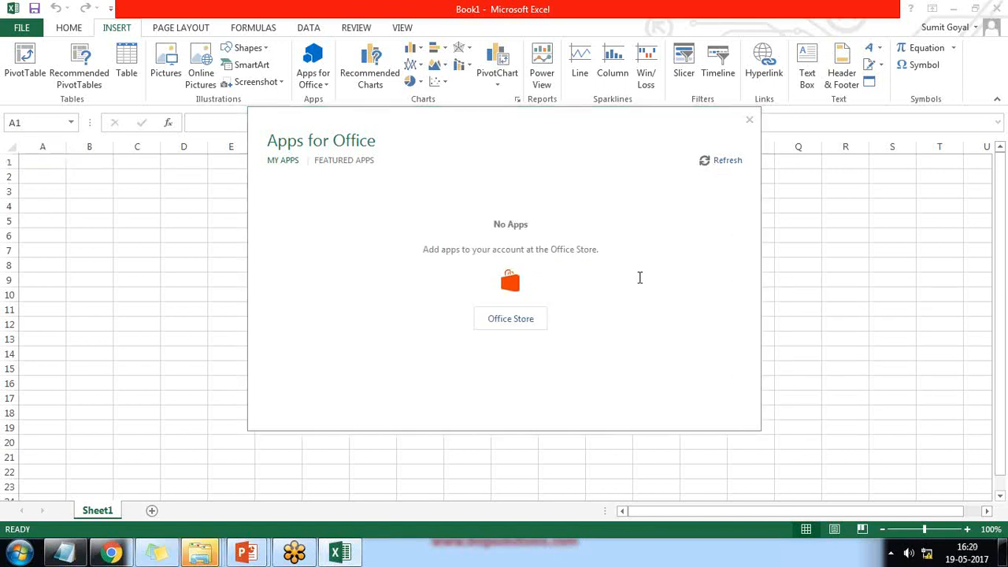
Search the Office Store for 'Wave' and open the Salesforce Wave Connector for Excel page.
left_click(512, 319)
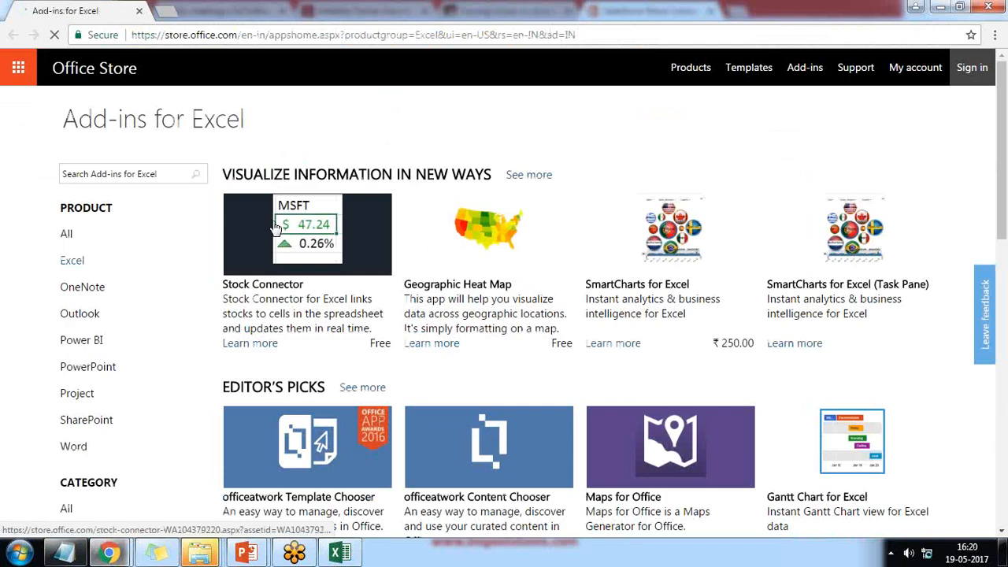
left_click(139, 181)
type("Wac")
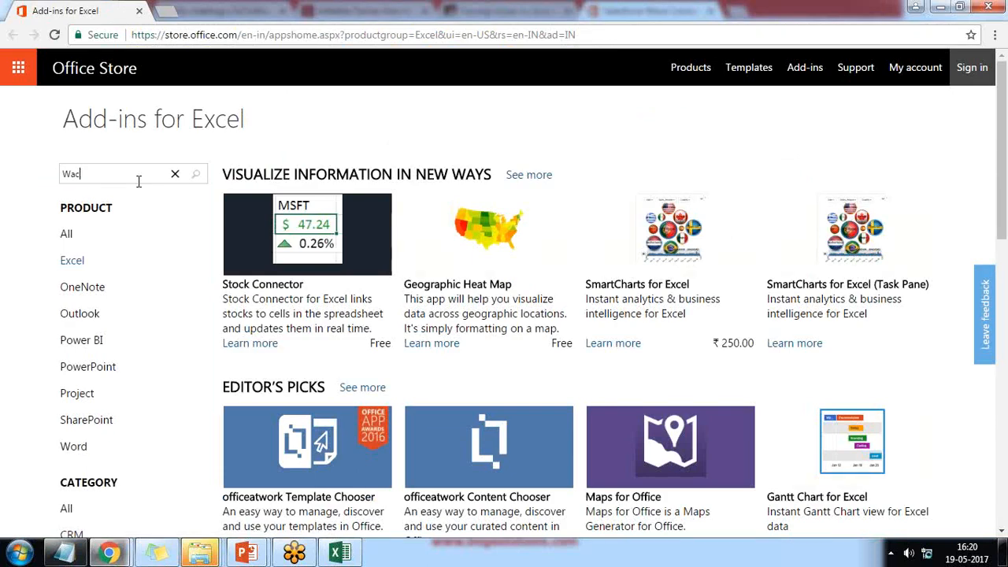
type("e")
key("Return")
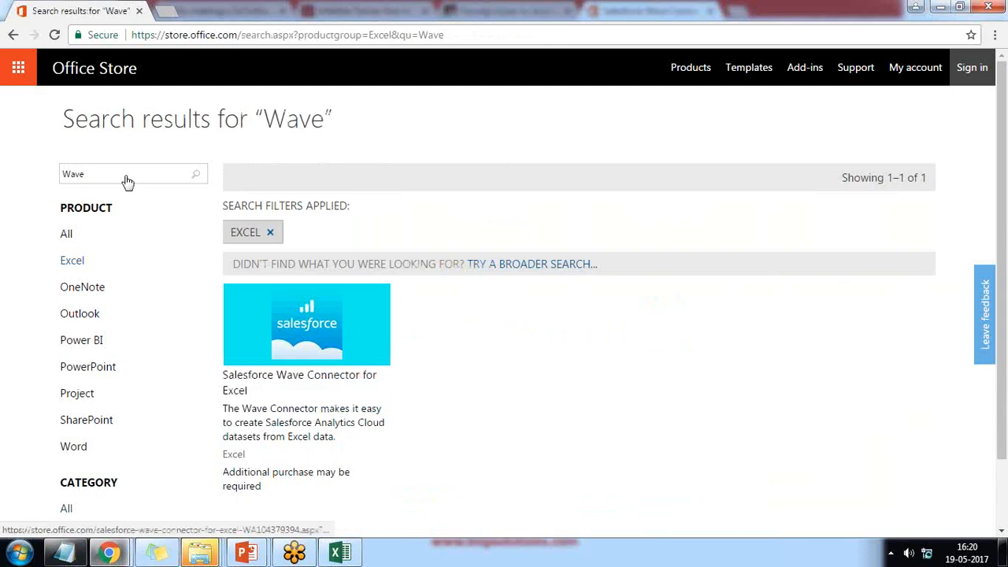
scroll(409, 318, "down", 2)
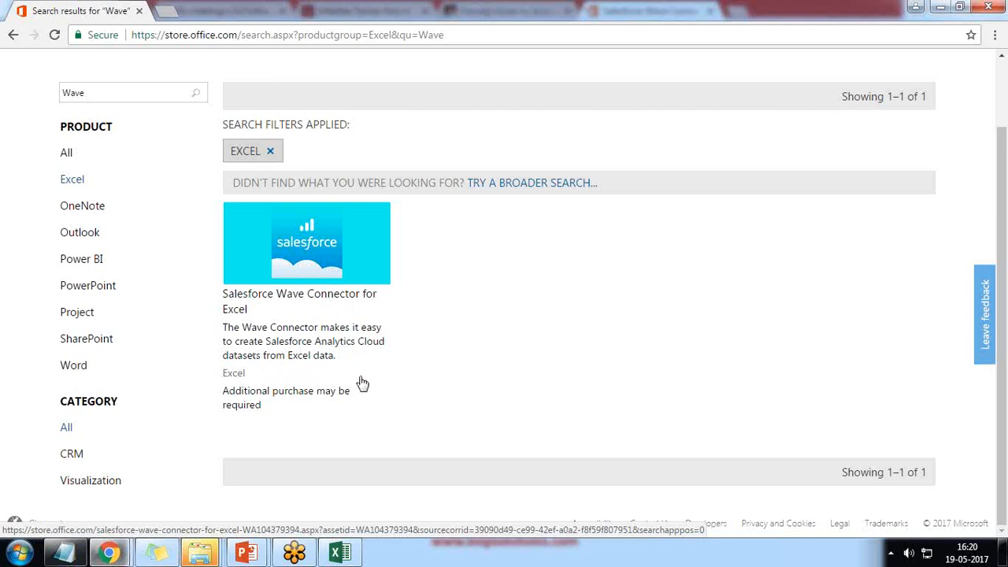
left_click(313, 245)
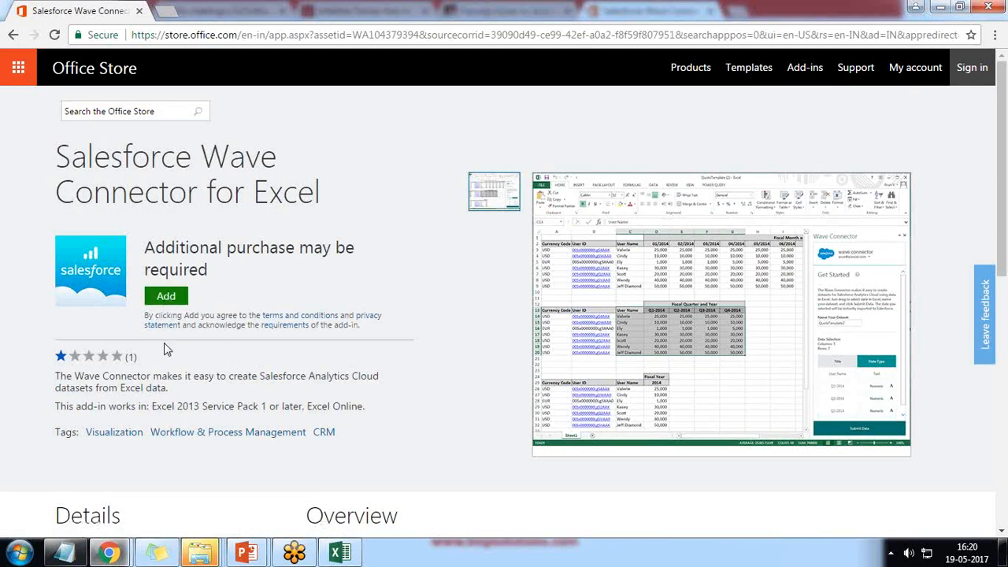
Add the Wave Connector and open its template workbook with Office Online in Excel Online.
left_click(166, 298)
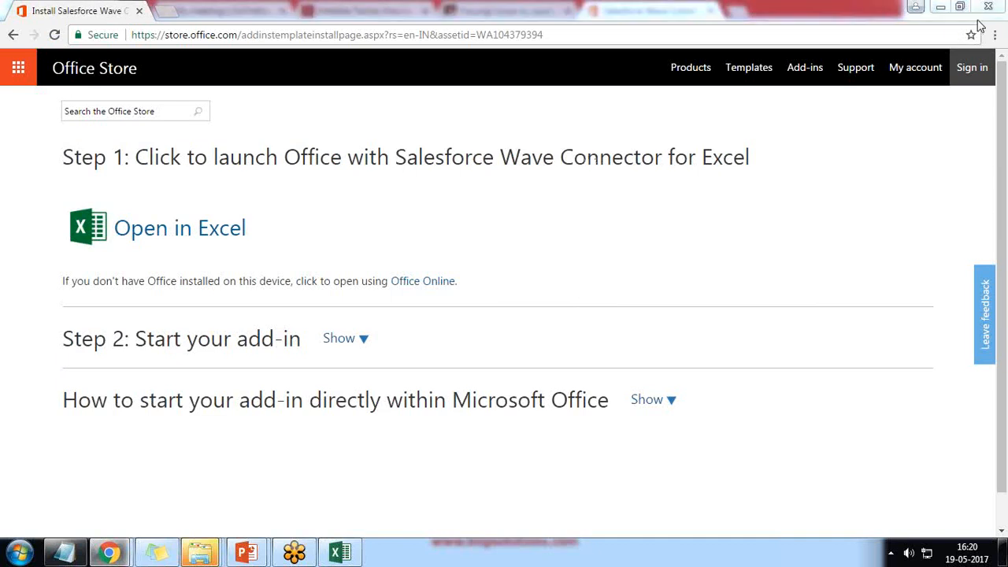
left_click(161, 246)
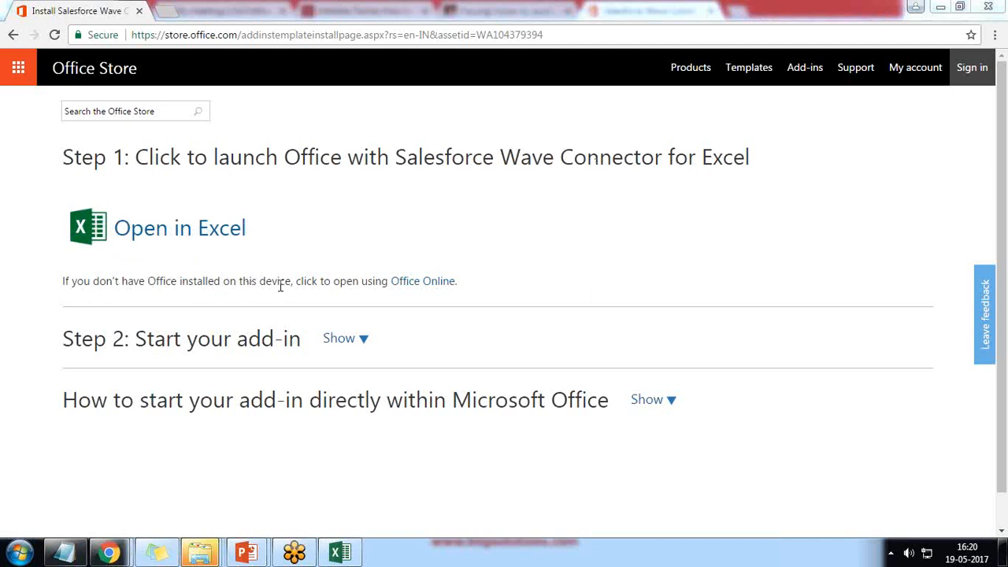
left_click(420, 284)
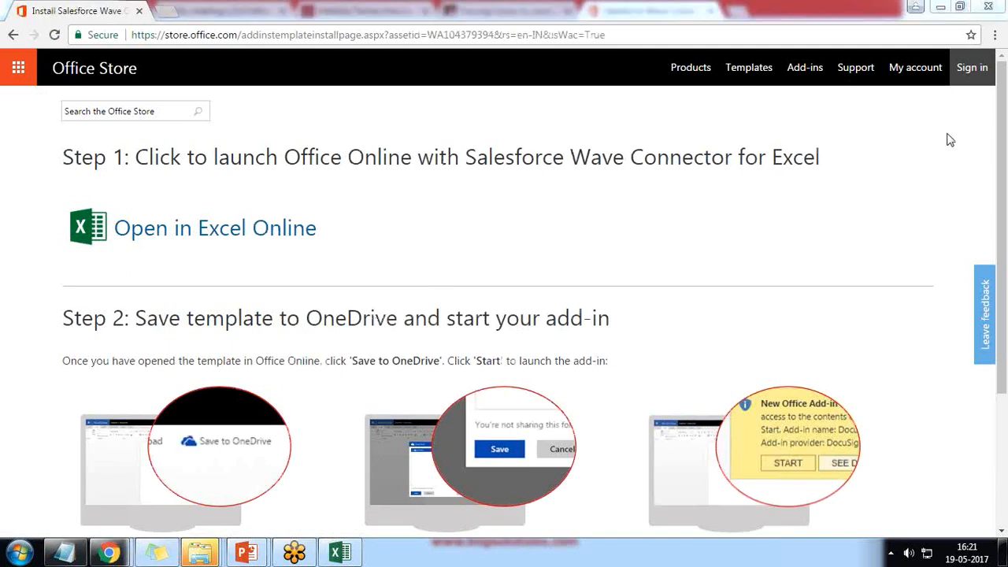
left_click(201, 238)
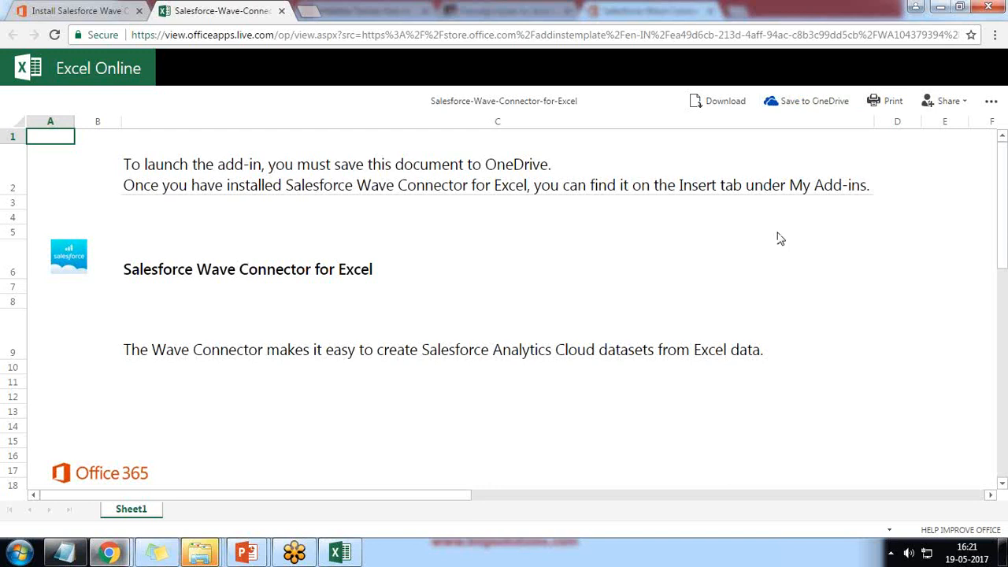
Sign in to the Microsoft account with its e-mail and password to reach the OneDrive save dialog.
left_click(816, 102)
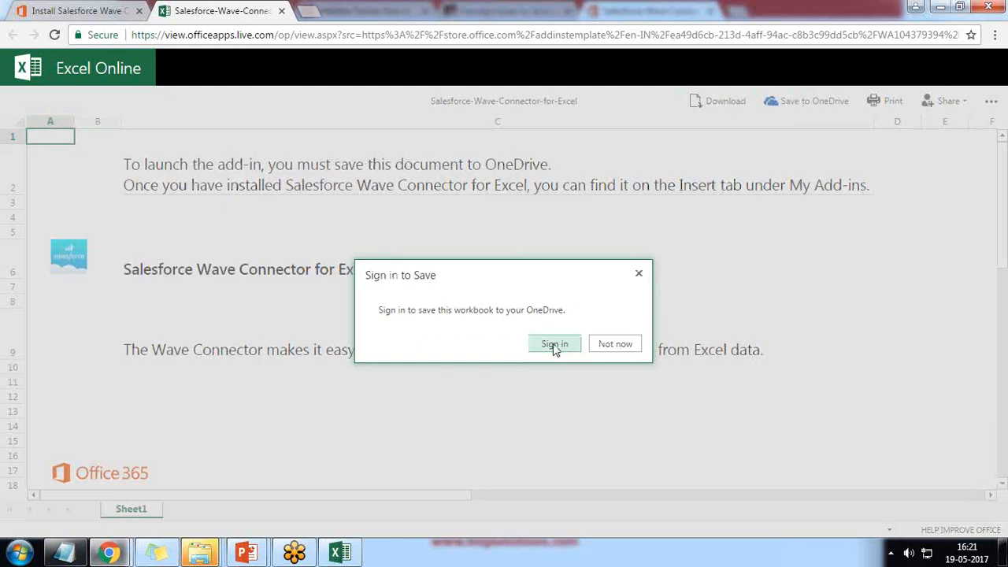
left_click(556, 345)
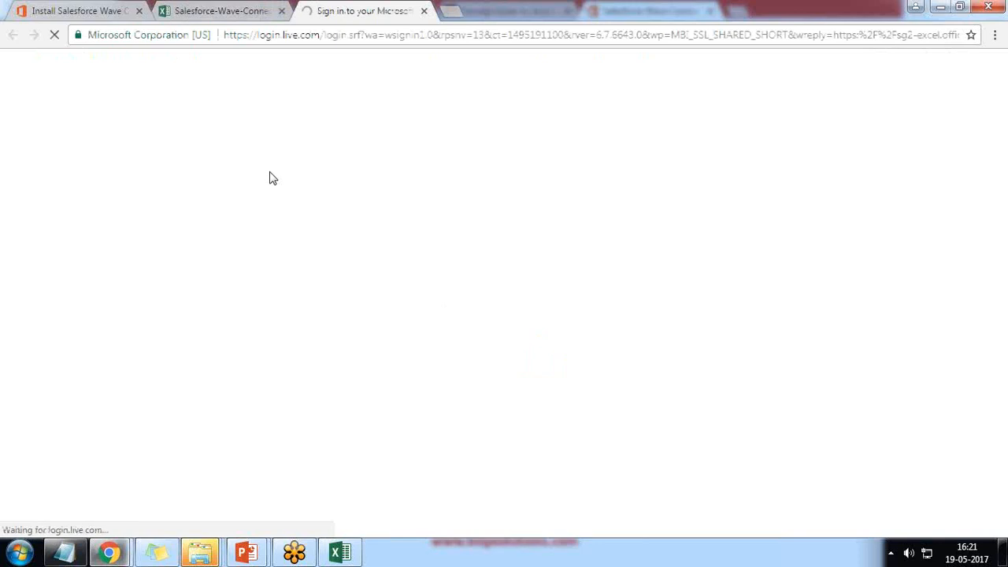
type("k")
key("BackSpace")
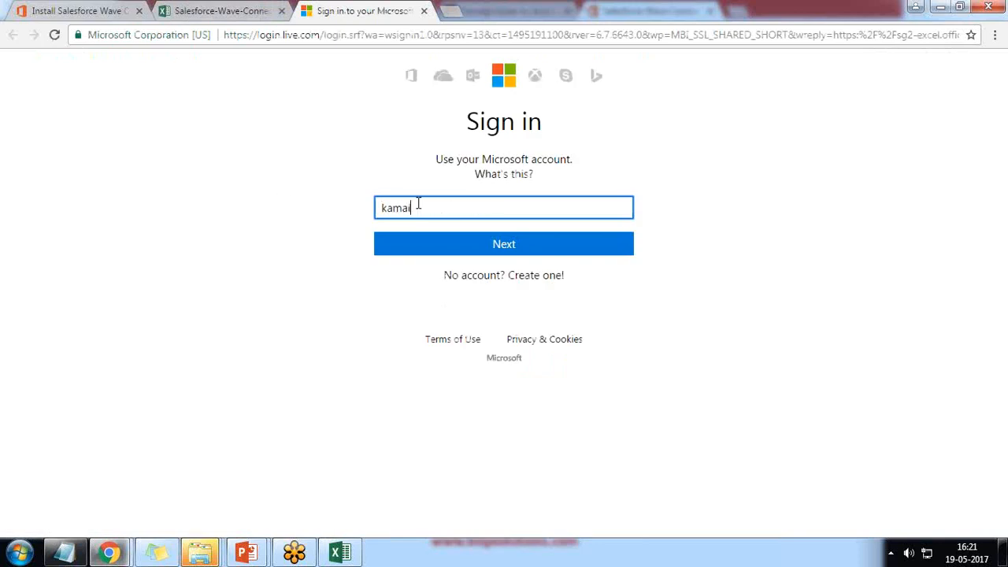
key("Return")
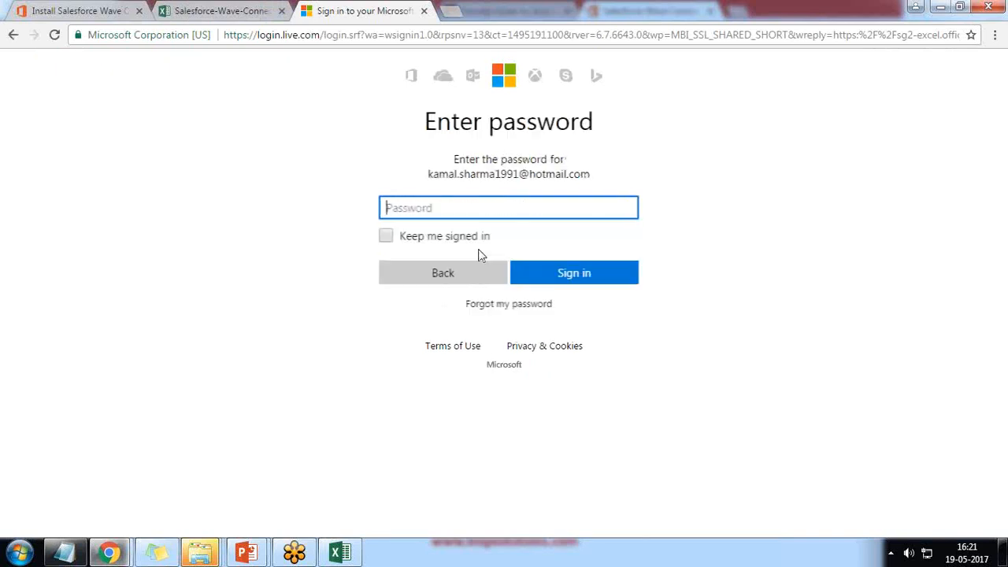
type("••••")
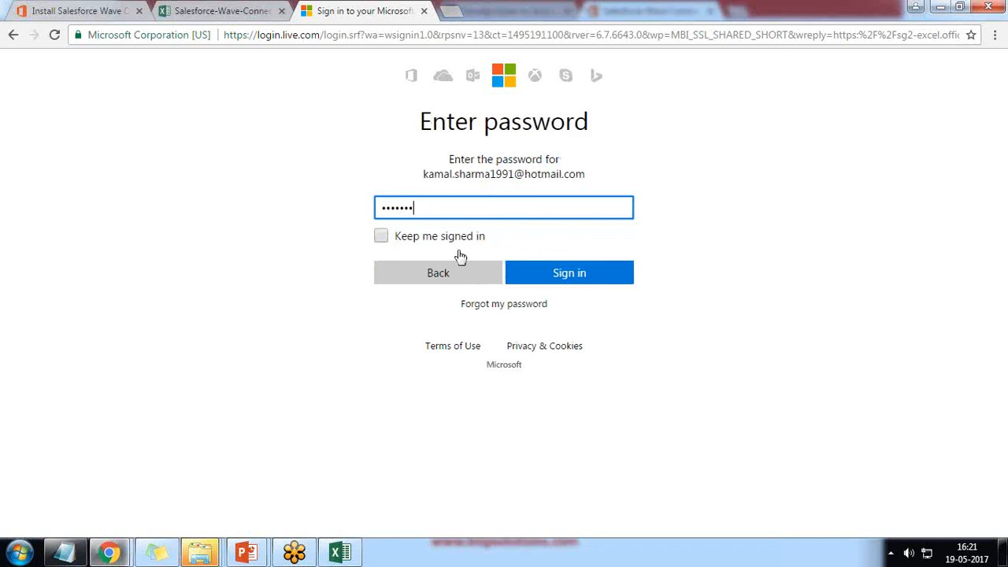
key("Return")
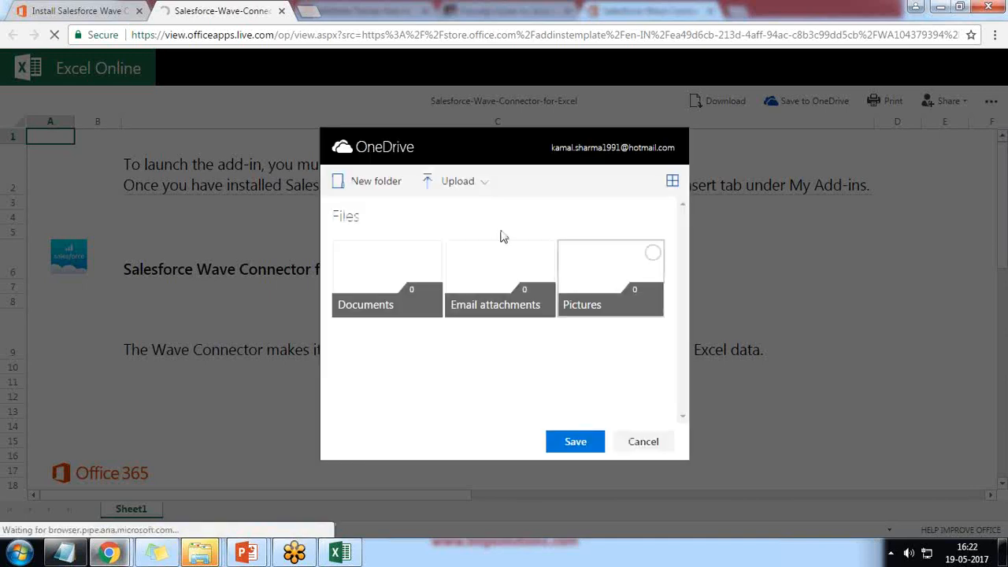
Save the workbook to OneDrive and scroll the Wave Connector pane to its Salesforce login prompt.
left_click(576, 442)
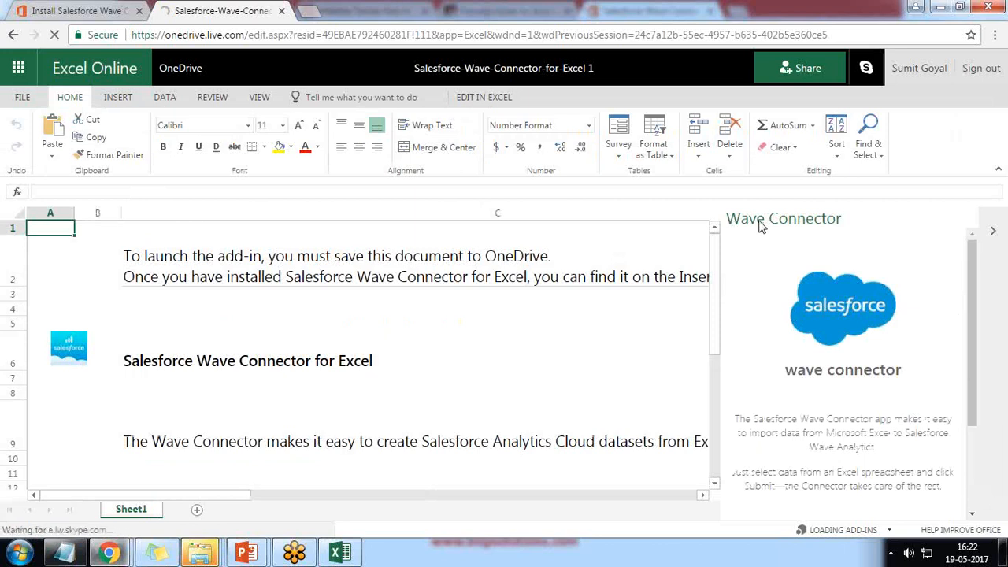
scroll(858, 397, "down", 3)
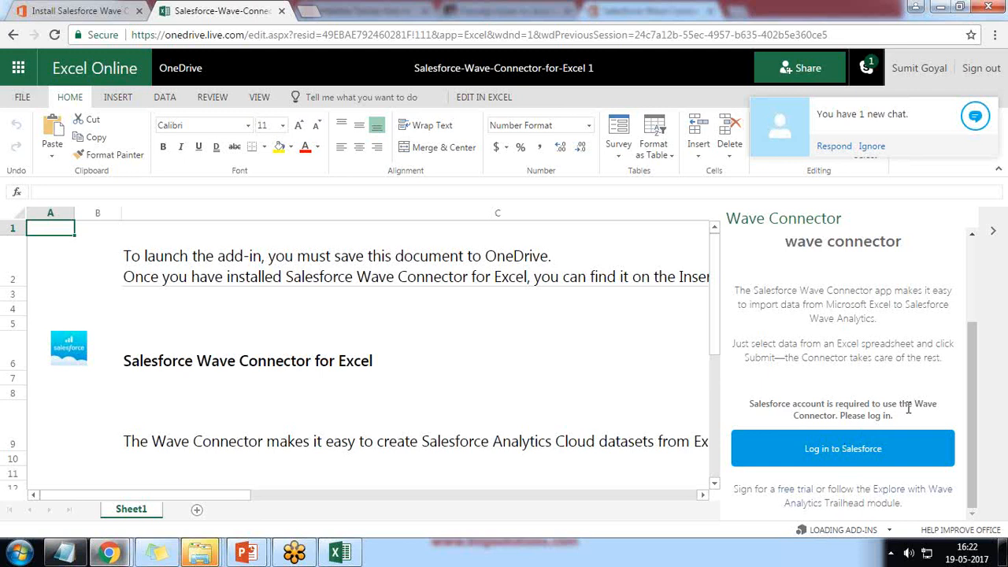
Open the Salesforce login window and clear a wrongly pasted username.
left_click(829, 452)
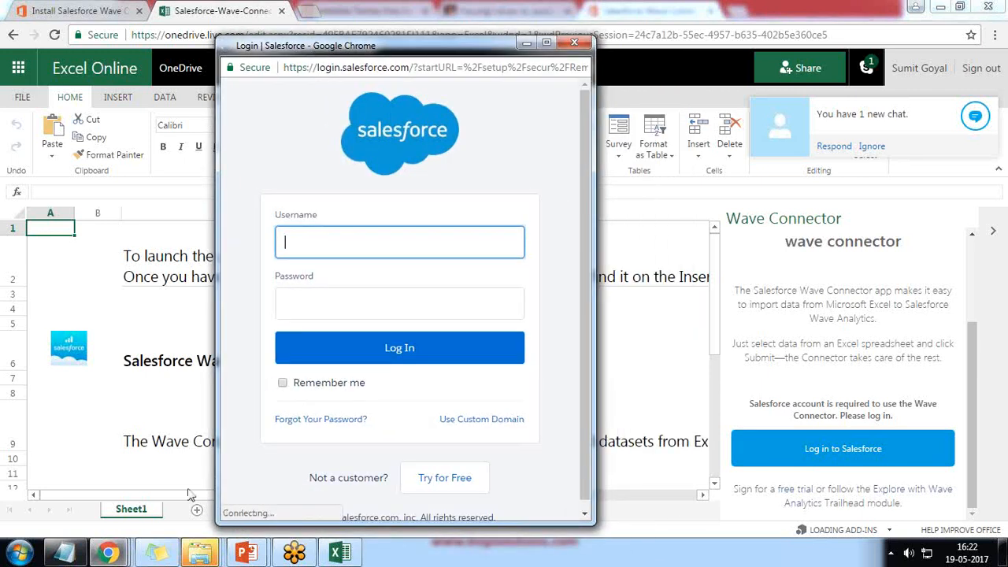
left_click(419, 230)
key("ctrl+v")
key("ctrl+a")
key("BackSpace")
left_click(990, 23)
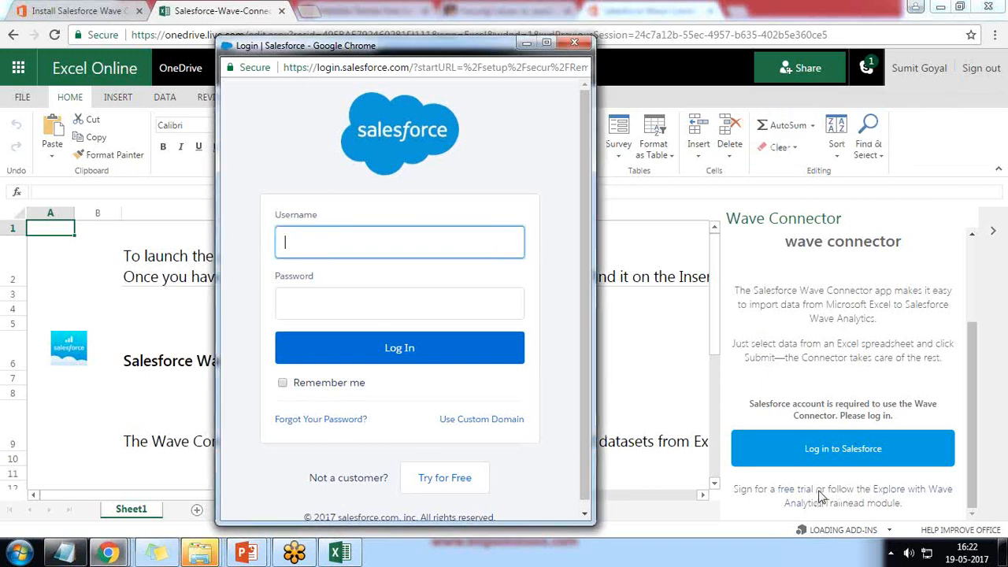
Pick the saved Salesforce username, enter the password, log in, and allow Wave Connector access.
left_click(313, 252)
left_click(335, 268)
left_click(335, 302)
type("•")
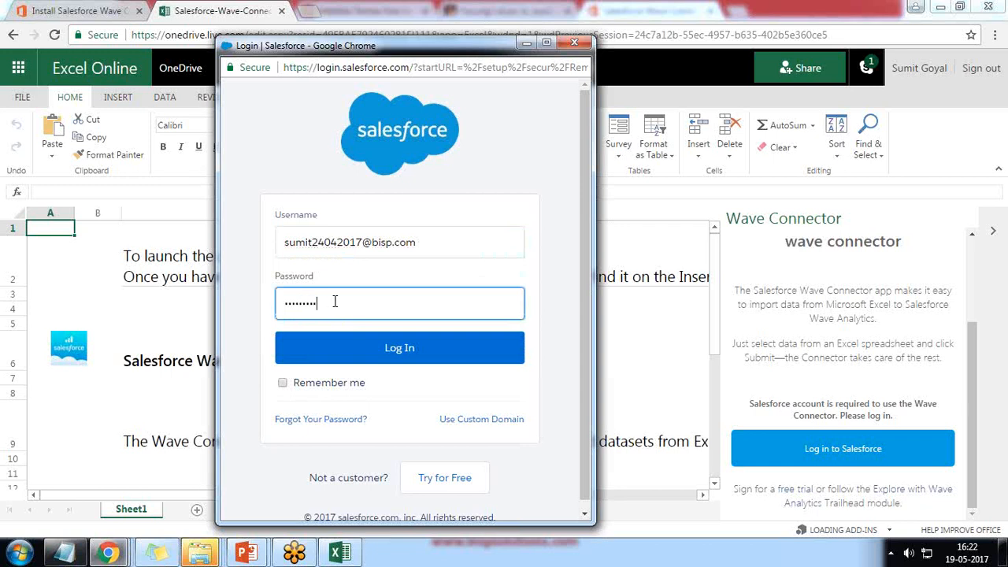
type("••")
left_click(393, 349)
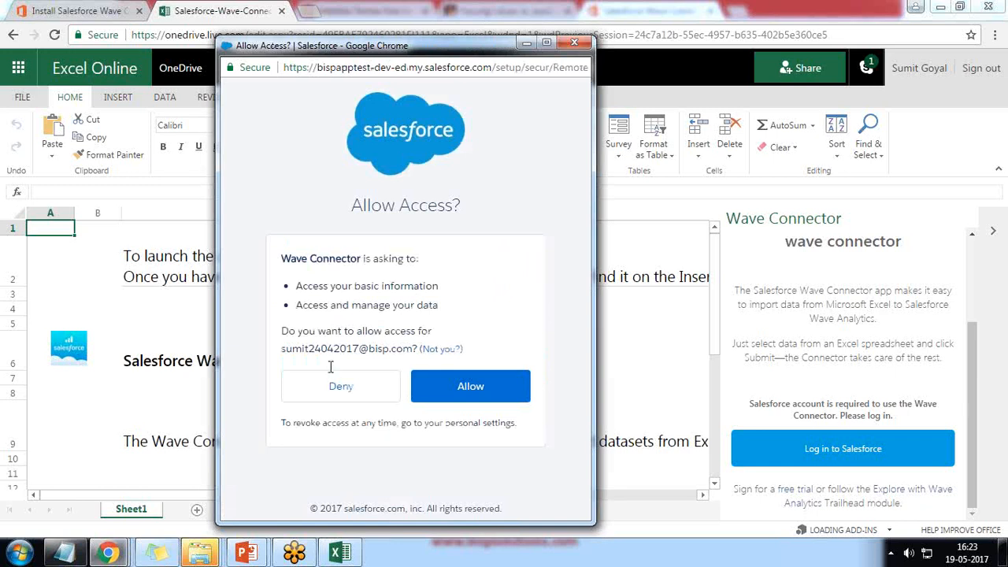
left_click(475, 387)
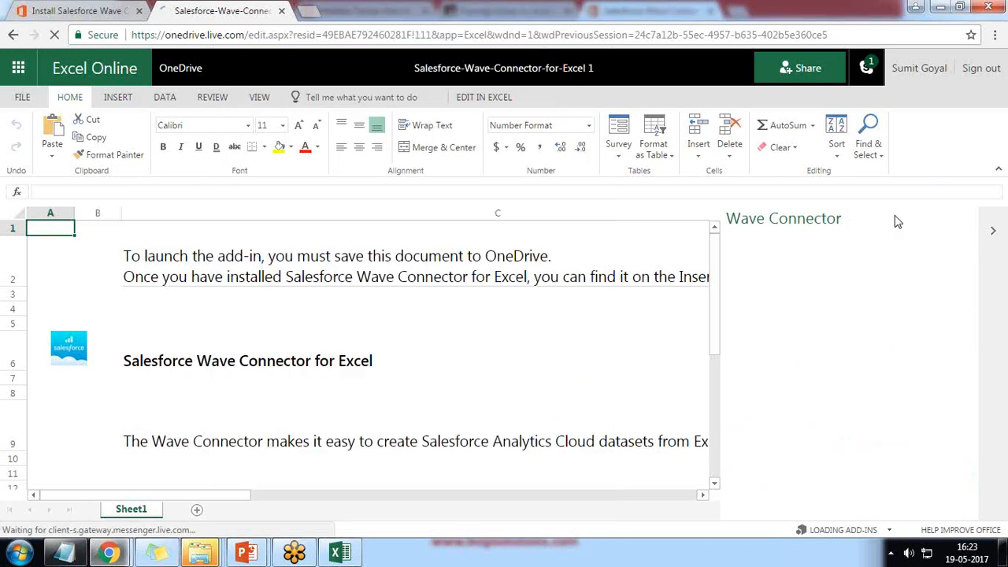
Delete all instruction text and the Salesforce logo from Sheet1.
scroll(839, 378, "down", 3)
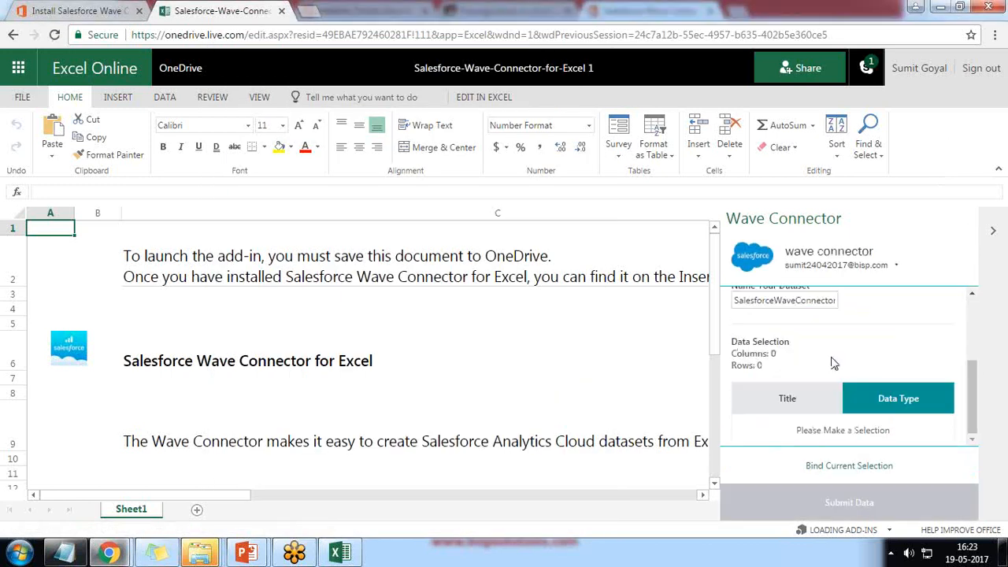
left_click_drag(798, 431, 889, 433)
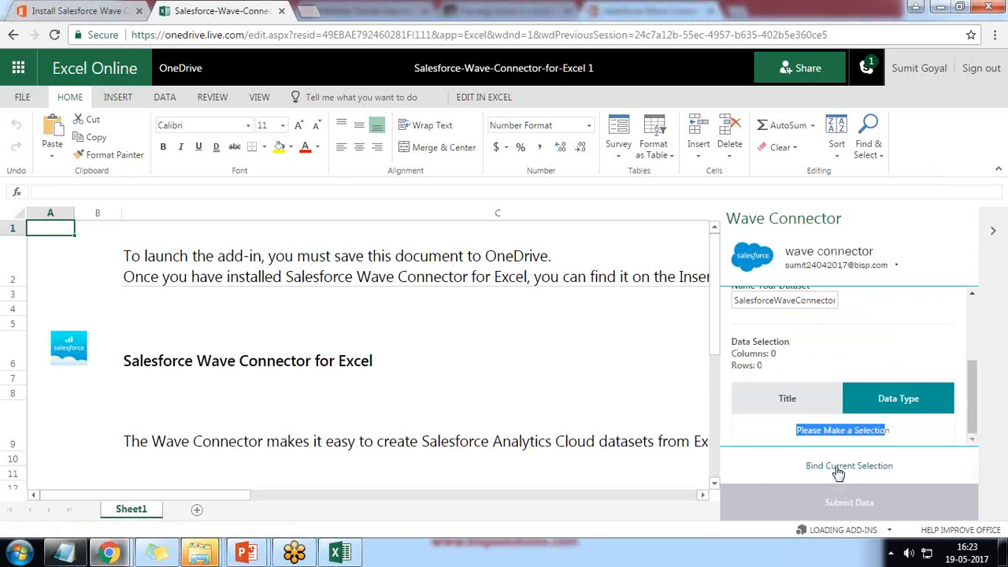
left_click(100, 273)
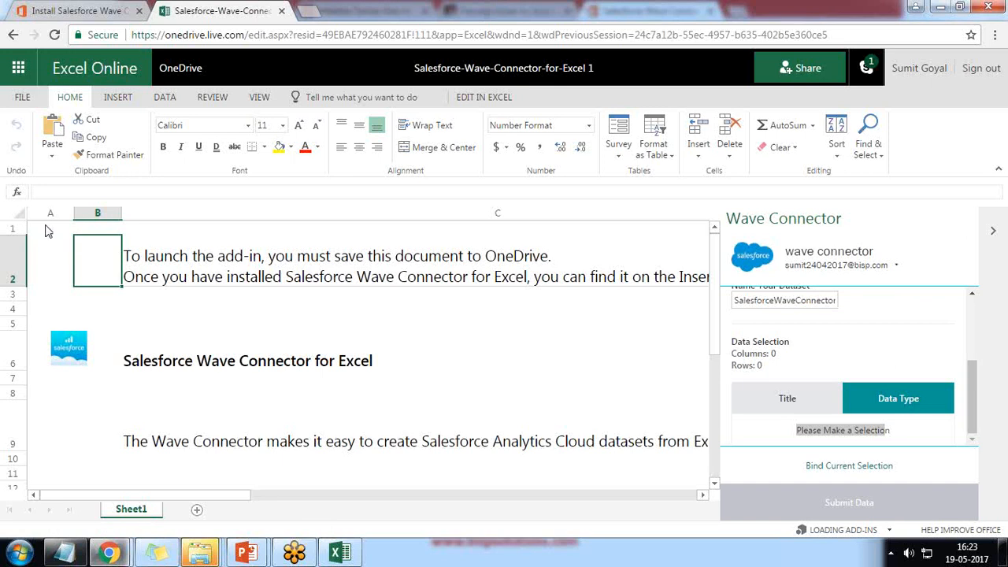
left_click(31, 226)
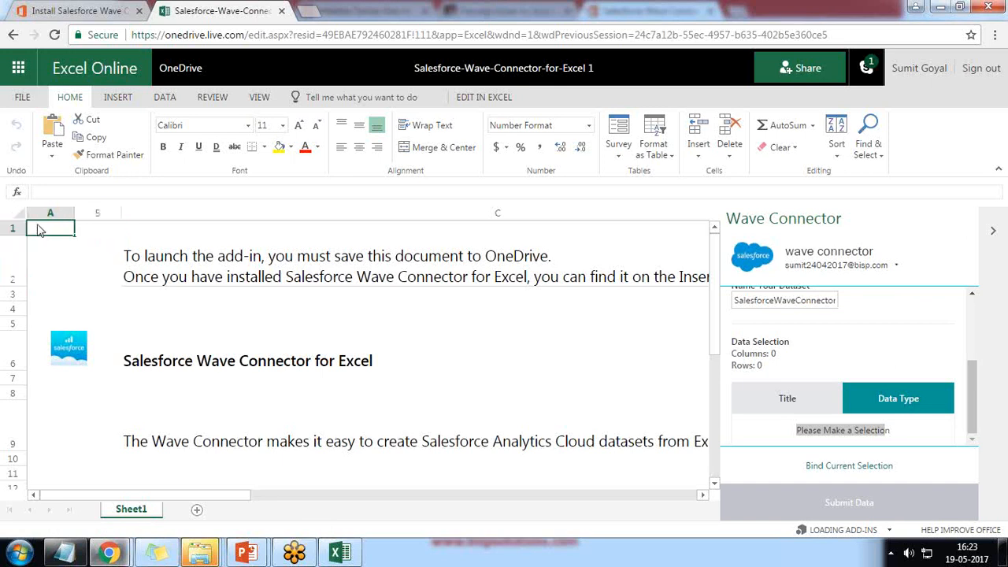
key("ctrl+a")
key("Delete")
left_click(80, 359)
key("Delete")
Shrink row 2 back to normal height and add Sheet2.
left_click(219, 267)
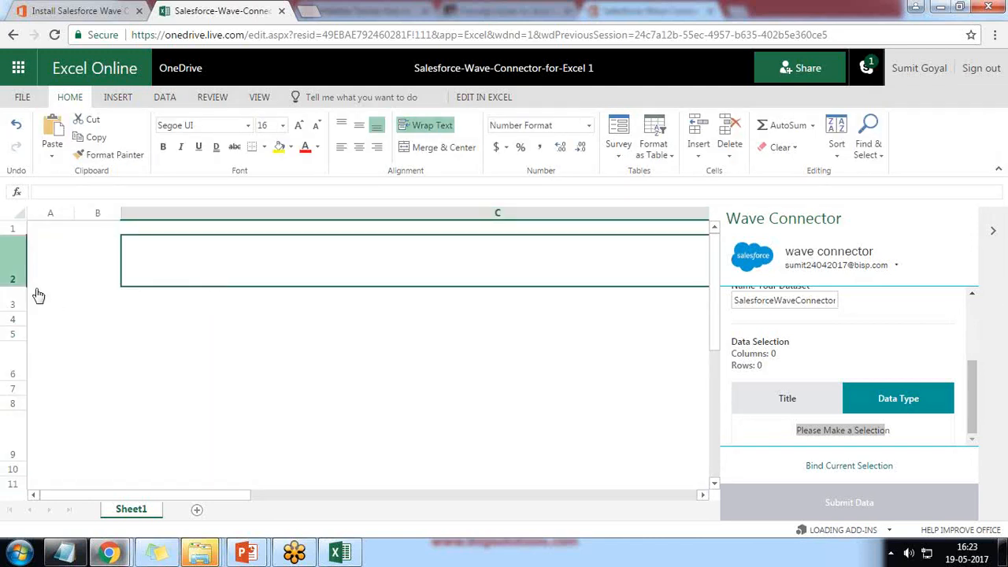
left_click_drag(6, 282, 6, 252)
left_click(197, 510)
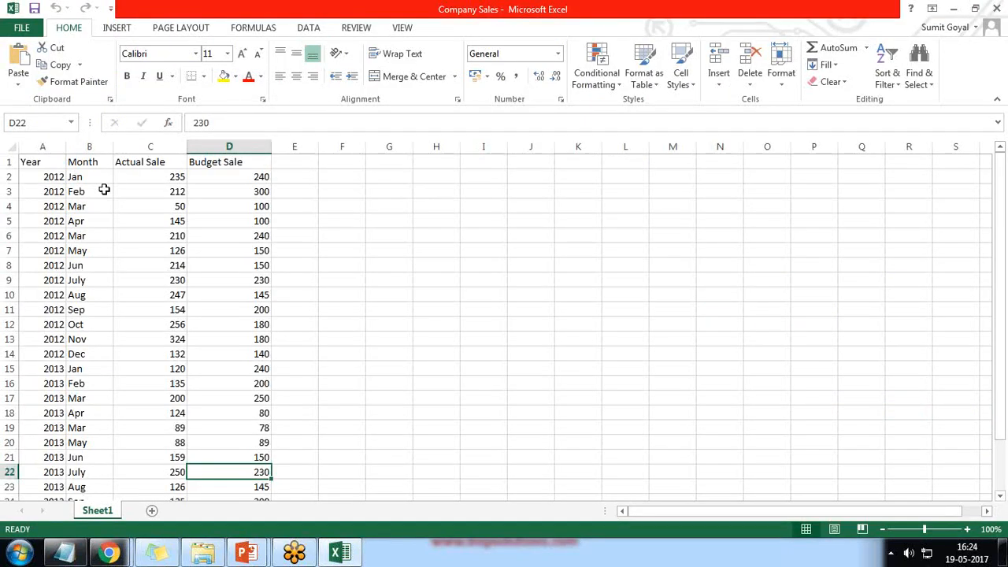
Copy the entire Company Sales table and return to the Excel Online window.
key("ctrl+a")
key("ctrl+c")
left_click(269, 471)
Paste the sales table into Sheet2 at A1, autofit column D for Budget Sale, and select A1:D27.
key("ctrl+v")
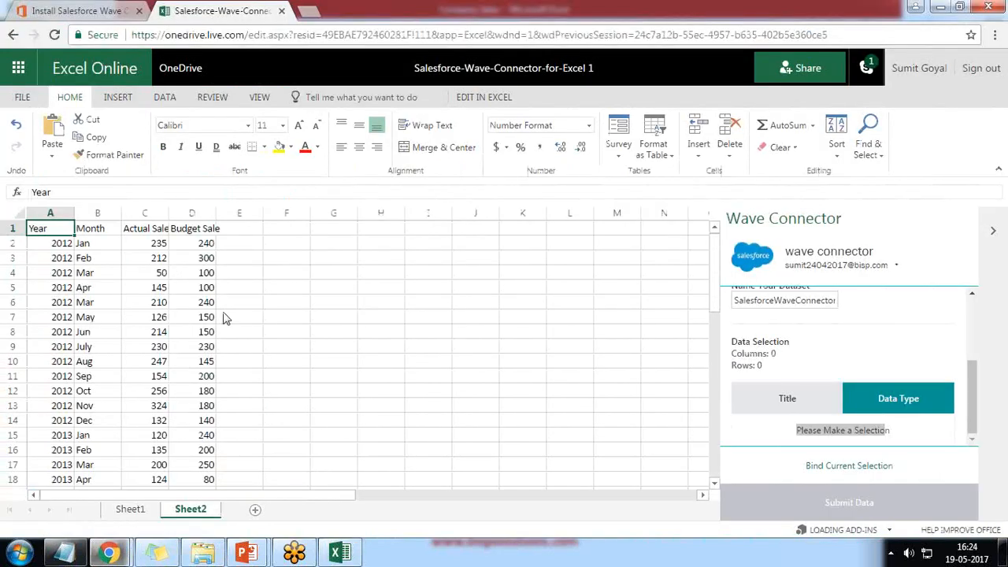
left_click(297, 289)
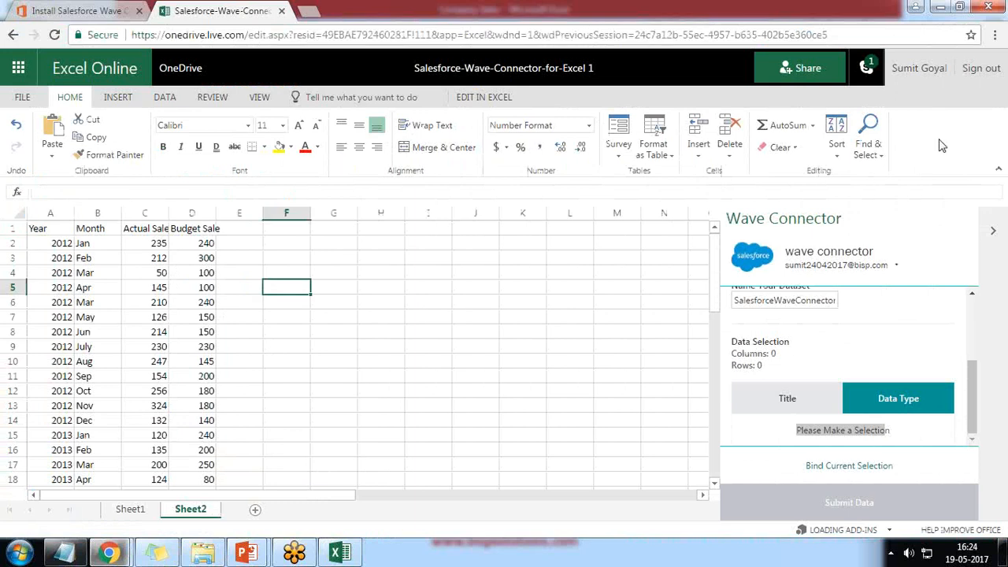
left_click(37, 229)
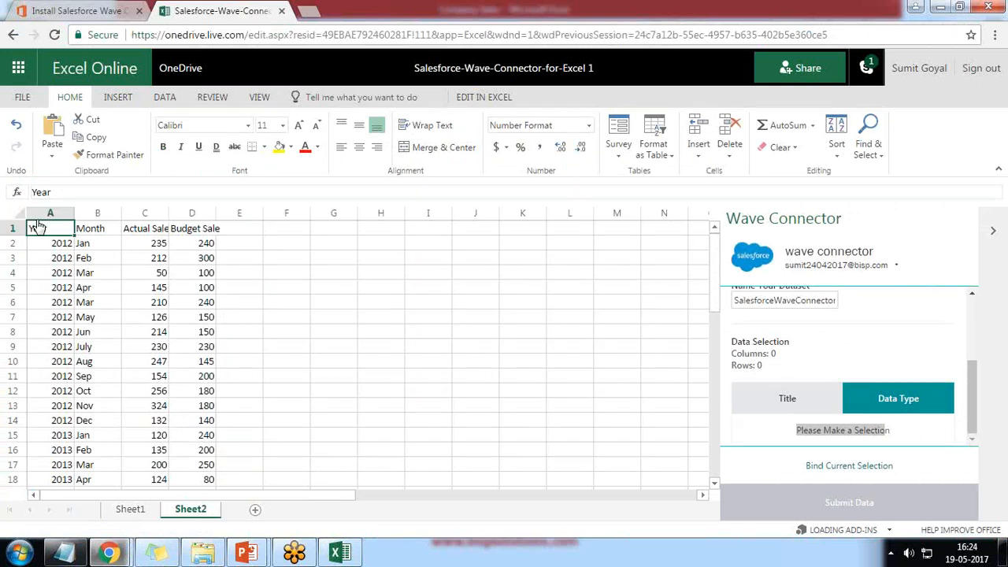
left_click_drag(39, 231, 208, 465)
double_click(213, 217)
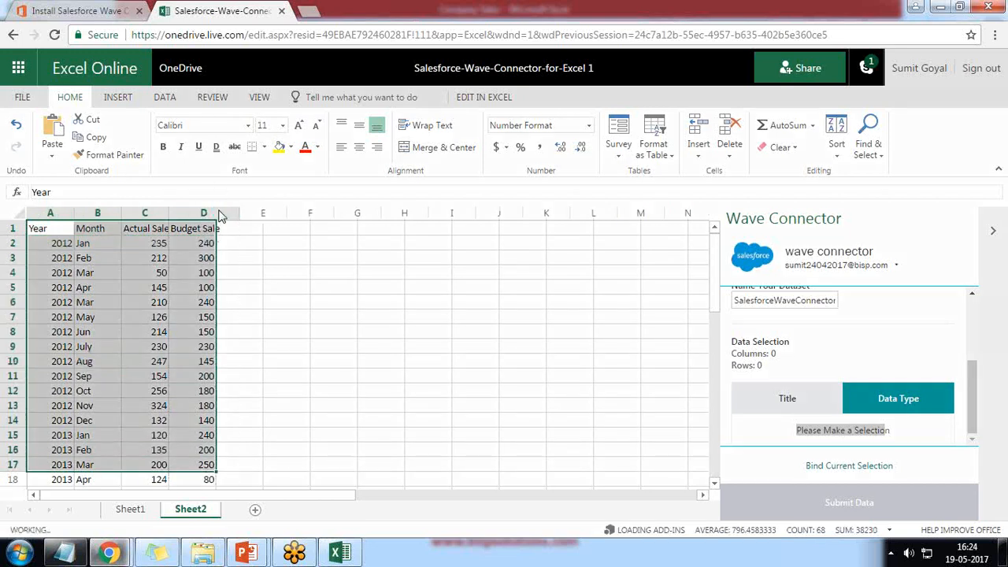
left_click_drag(219, 288, 207, 521)
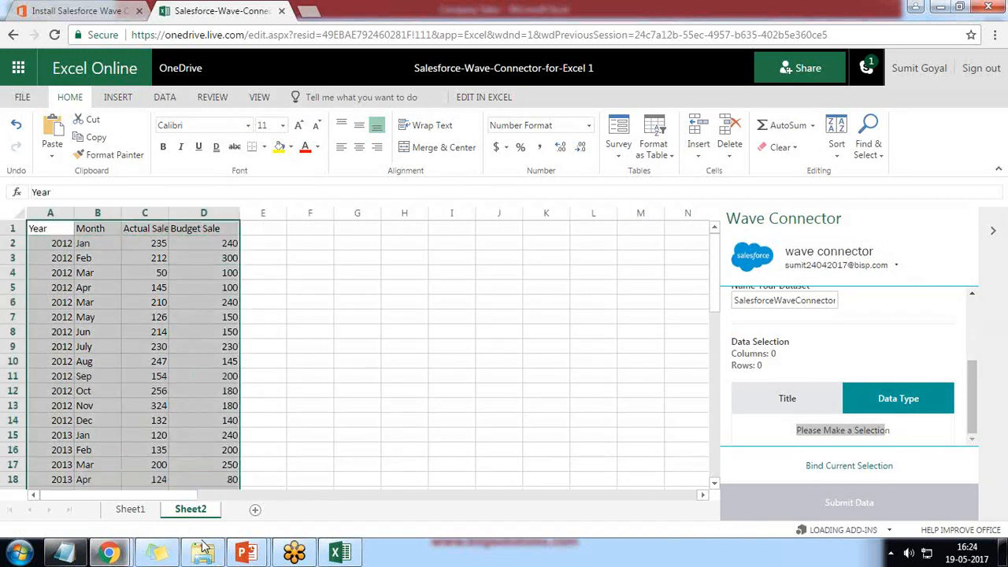
scroll(219, 416, "down", 8)
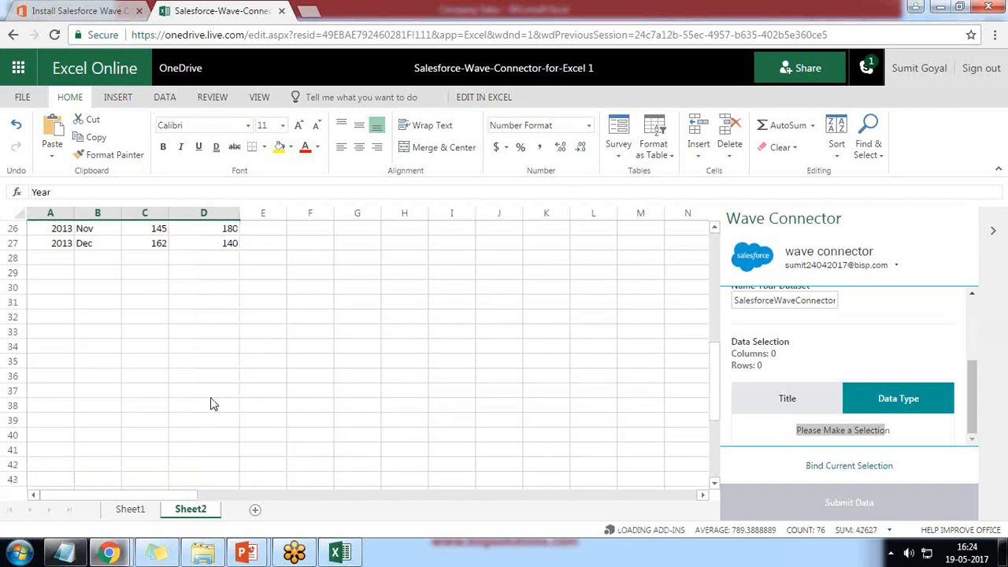
scroll(211, 394, "up", 5)
key("shift+Down")
key("shift+Down")
key("shift+Down")
key("shift+Down")
key("shift+Down")
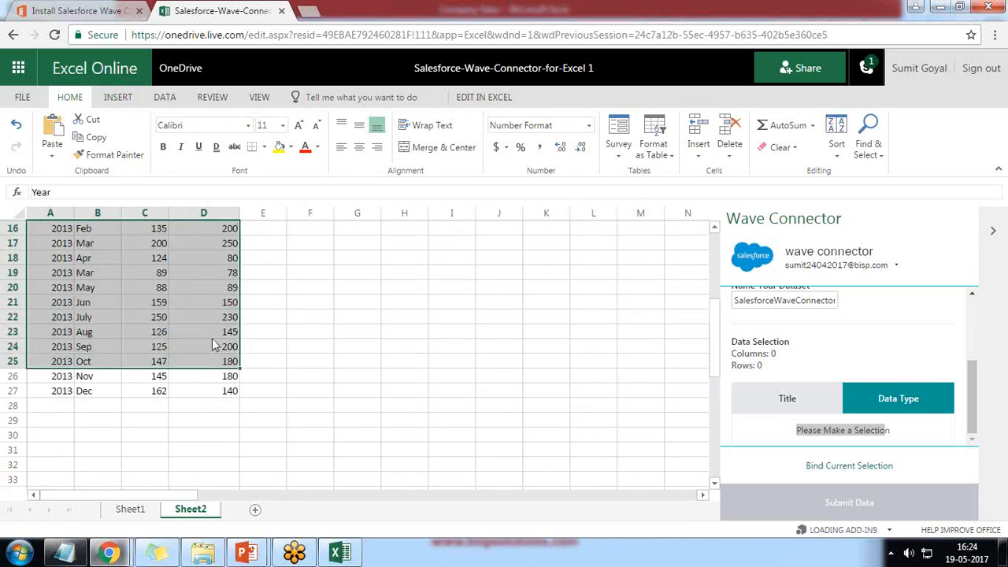
Bind the selected sales table to Wave Connector and review the field mappings, with Month as Text.
left_click(841, 468)
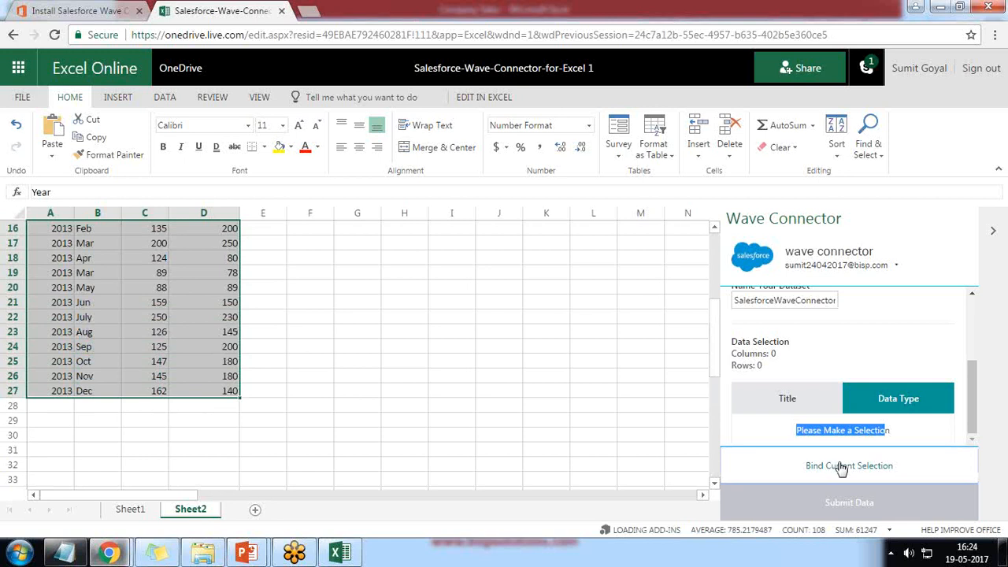
scroll(660, 426, "down", 2)
scroll(660, 425, "down", 1)
scroll(660, 425, "up", 3)
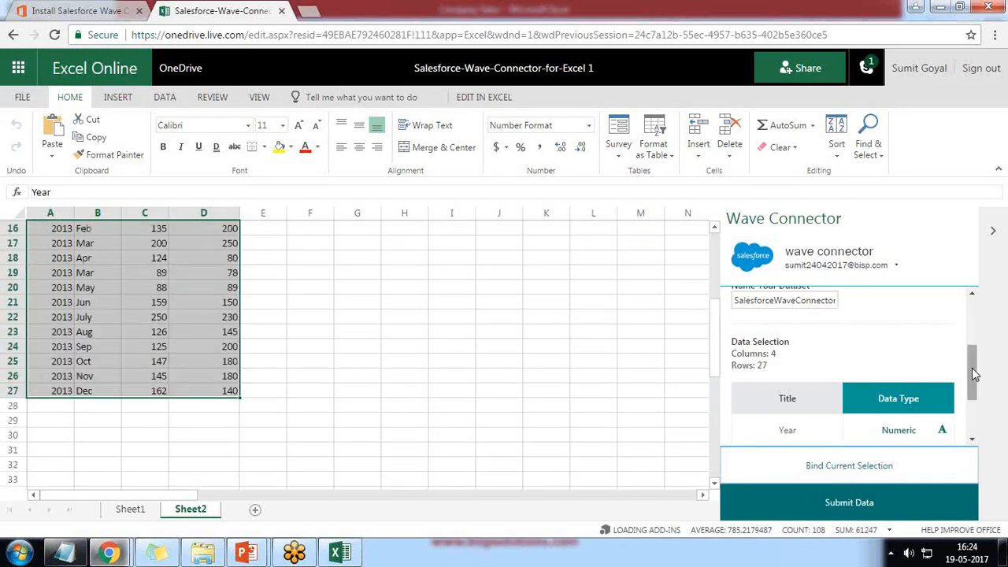
scroll(975, 375, "down", 1)
scroll(976, 375, "down", 3)
scroll(429, 416, "up", 3)
scroll(429, 416, "up", 2)
Widen column C on Sheet2 so the Actual Sale header fits.
left_click(86, 236)
left_click(39, 230)
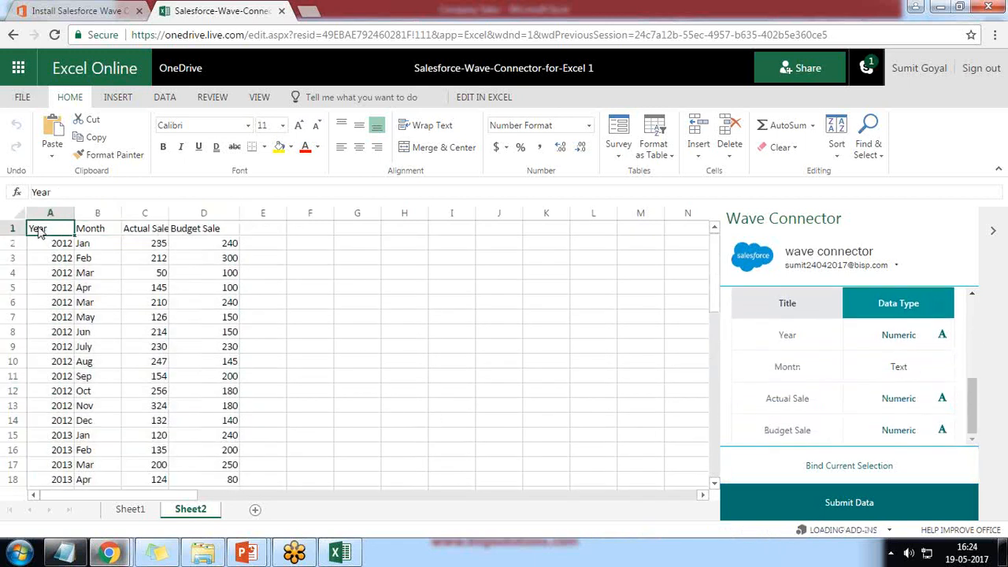
left_click(100, 237)
left_click(140, 230)
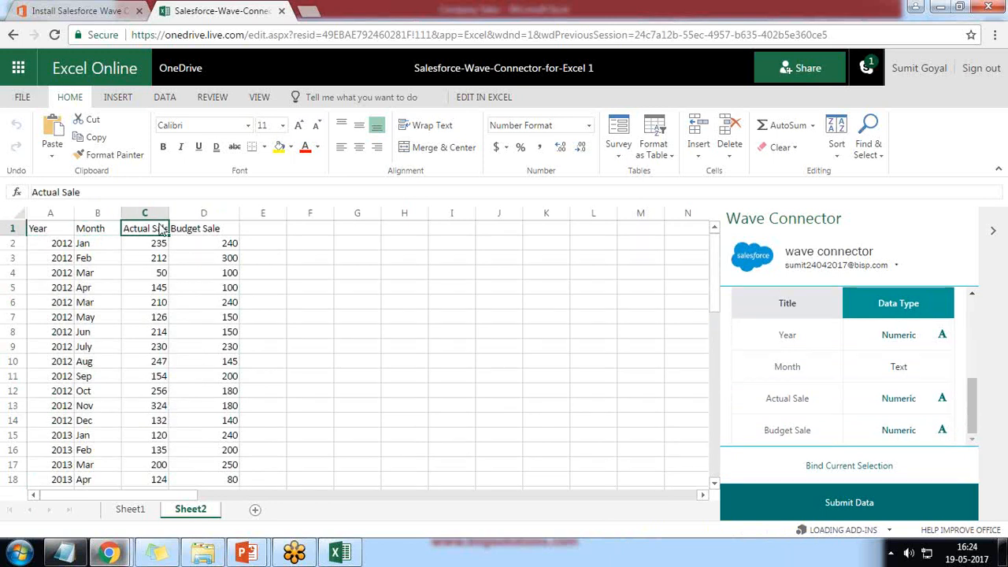
left_click_drag(168, 212, 195, 214)
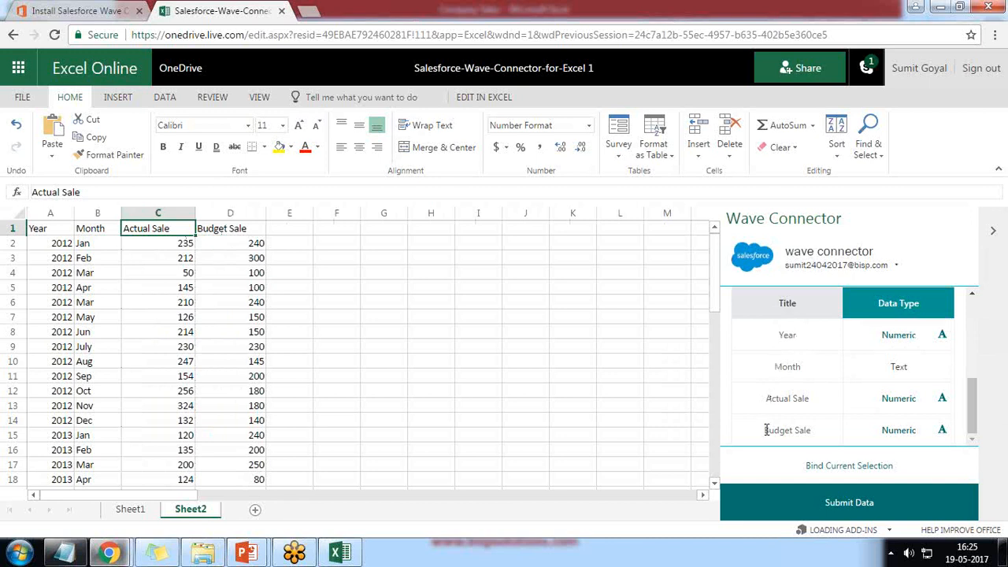
Submit the Sheet2 sales table from Wave Connector and confirm the Success message (4 columns, 26 rows).
left_click(839, 504)
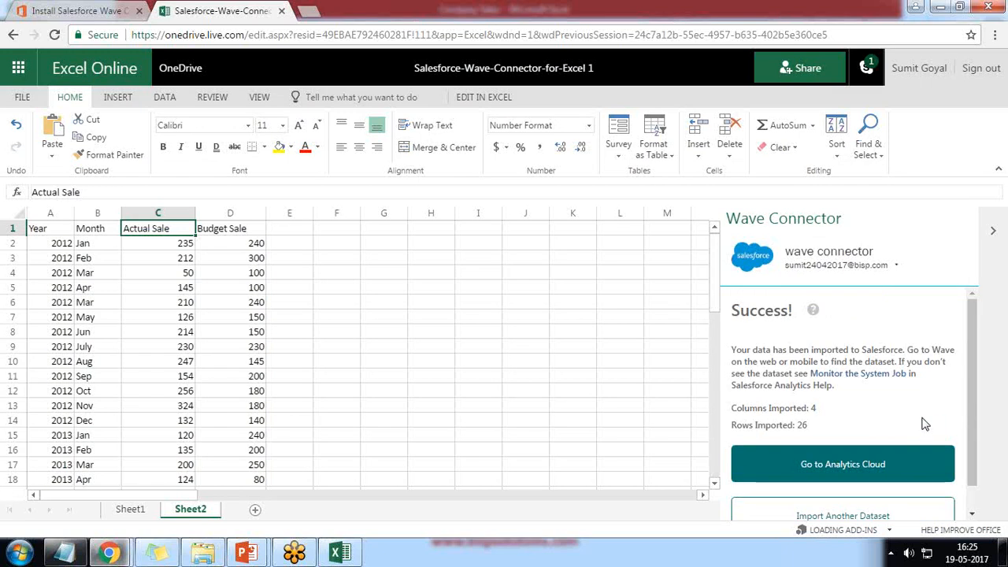
scroll(858, 419, "down", 1)
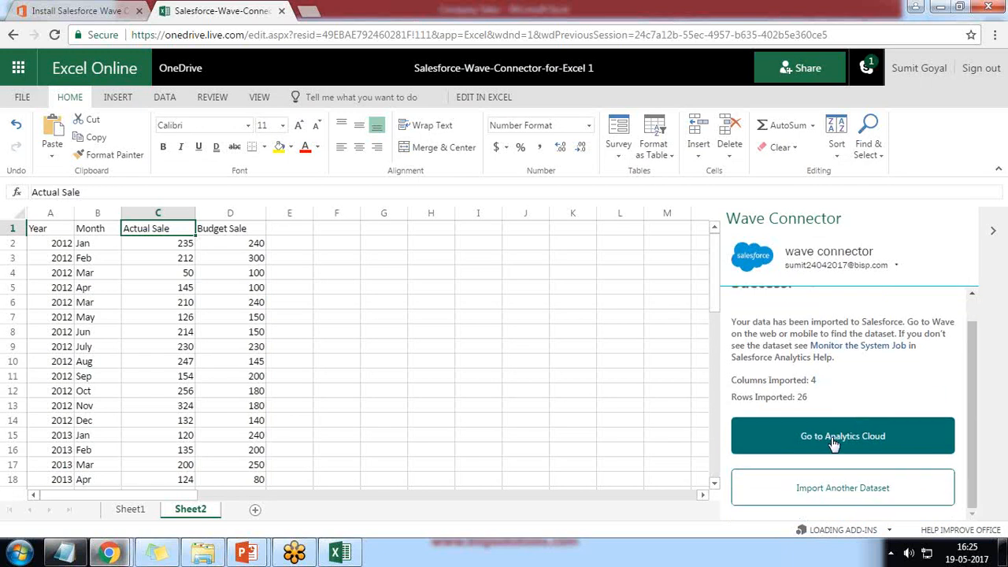
Go to Wave Analytics, list the datasets, and edit the older SalesforceWaveConnector dataset.
left_click(835, 441)
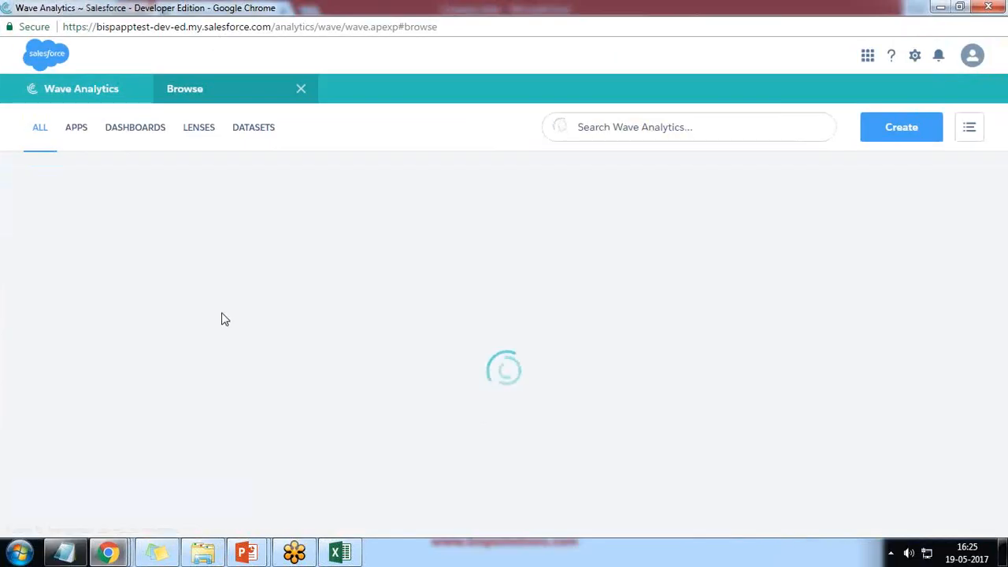
left_click(253, 130)
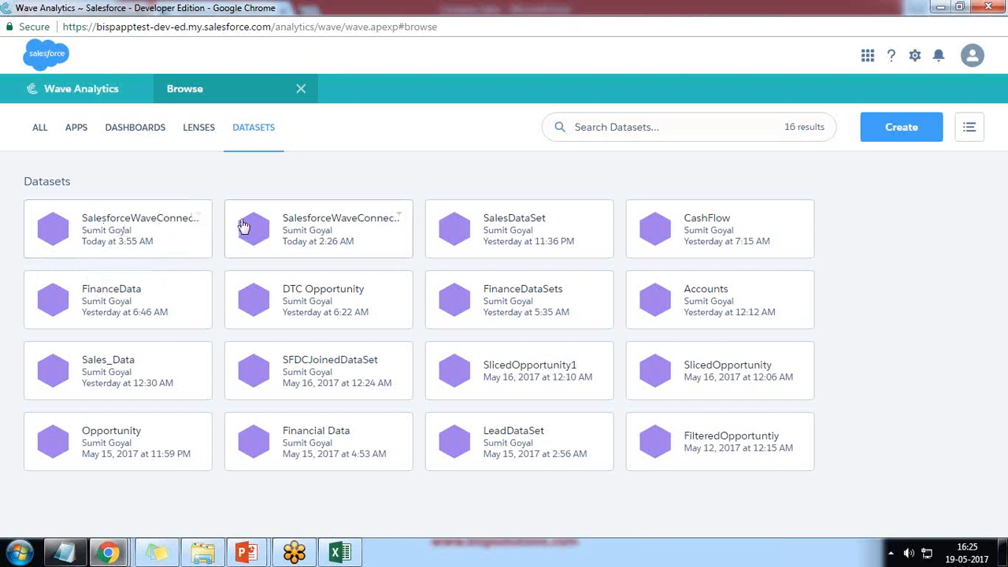
left_click(402, 217)
left_click(338, 238)
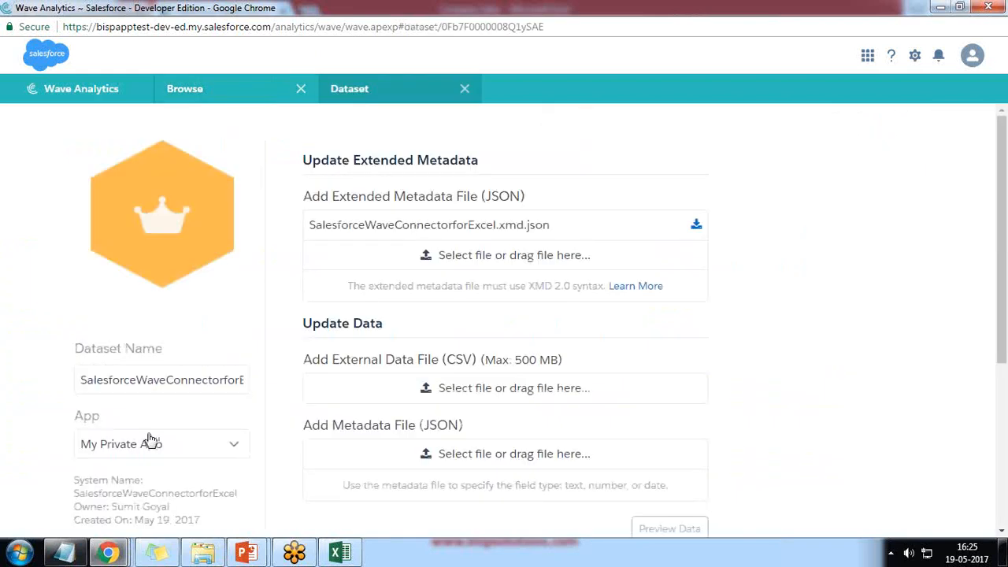
Delete that dataset permanently, leaving 15 datasets.
scroll(155, 333, "down", 4)
left_click(154, 293)
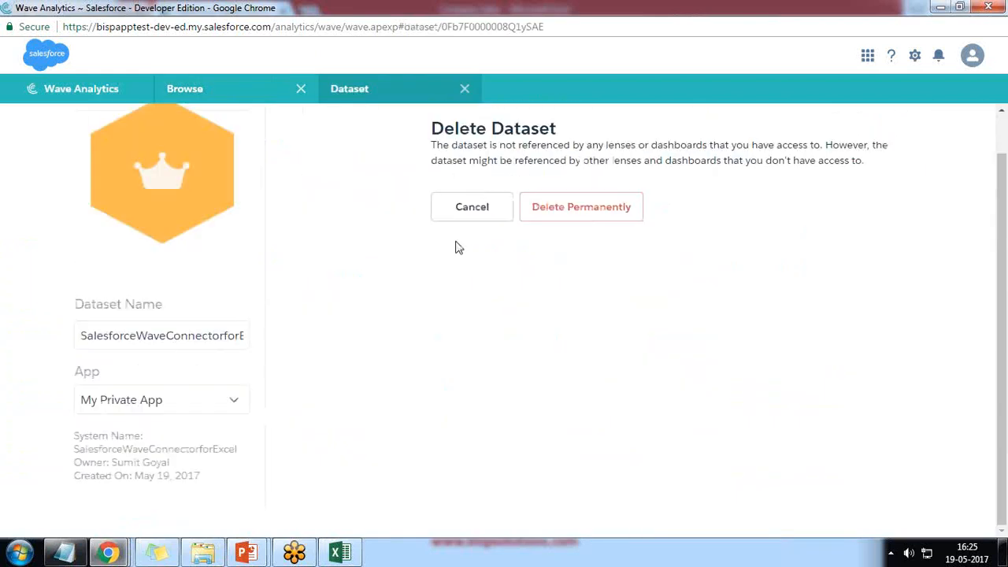
left_click(561, 208)
left_click(517, 331)
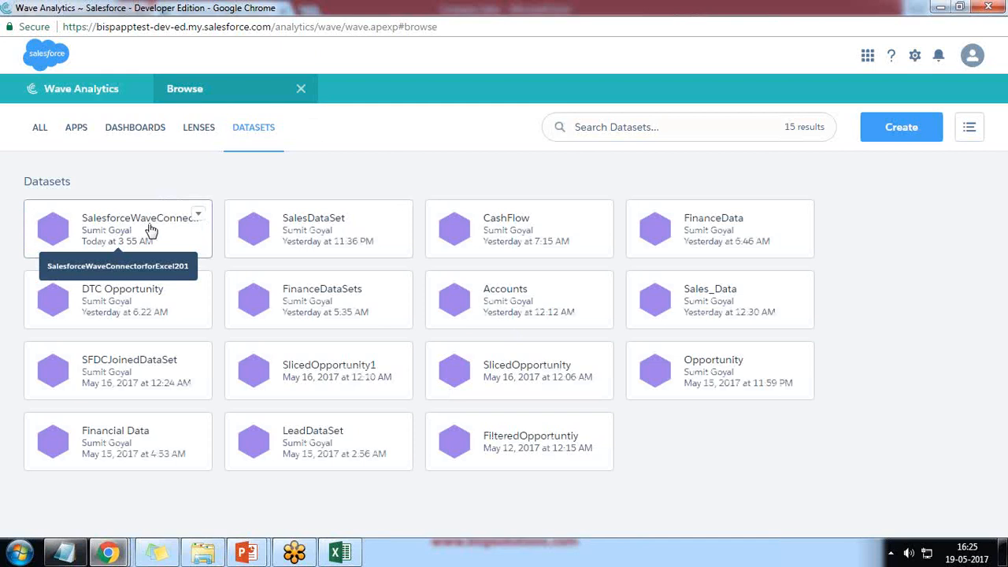
Explore the connector dataset in a lens showing Sum of Actual Sale and Sum of Budget Sale by Month.
left_click(150, 229)
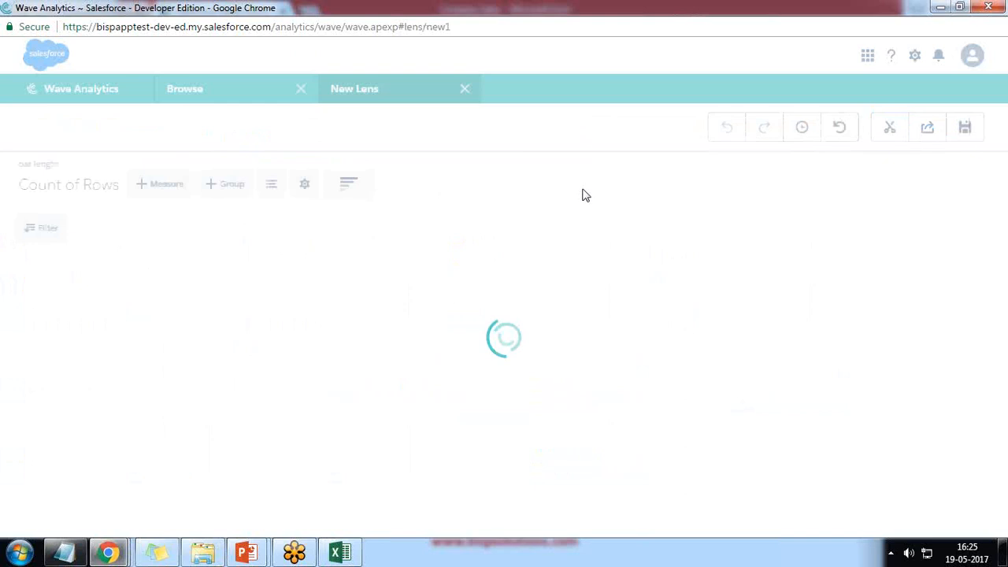
left_click(72, 189)
left_click(39, 272)
left_click(132, 269)
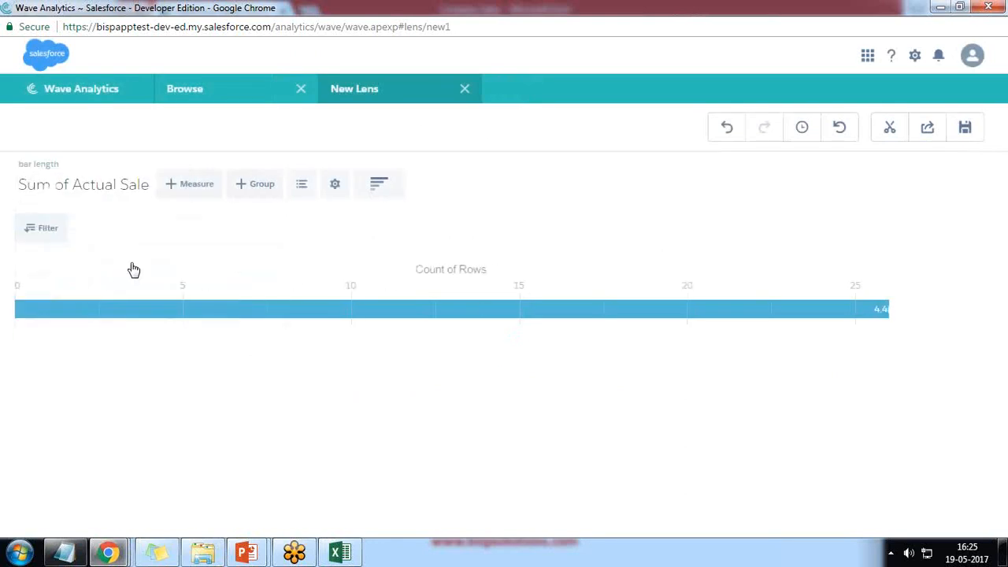
left_click(195, 187)
left_click(182, 289)
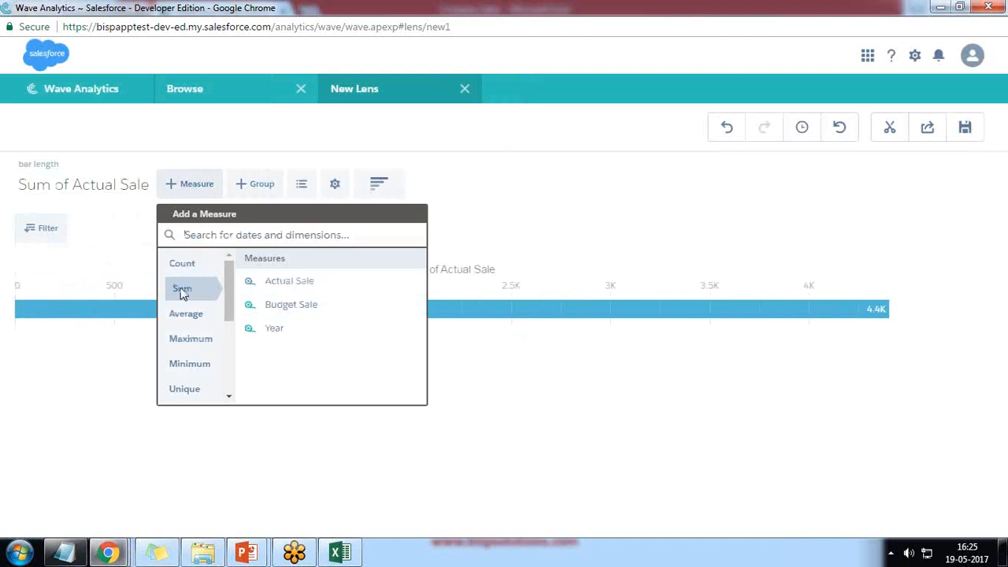
left_click(288, 304)
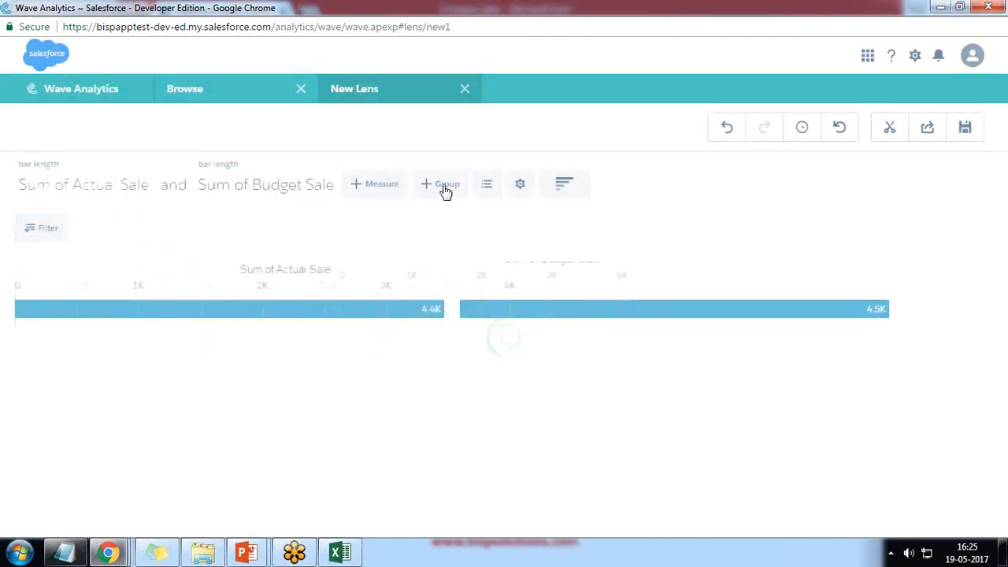
left_click(446, 189)
left_click(463, 288)
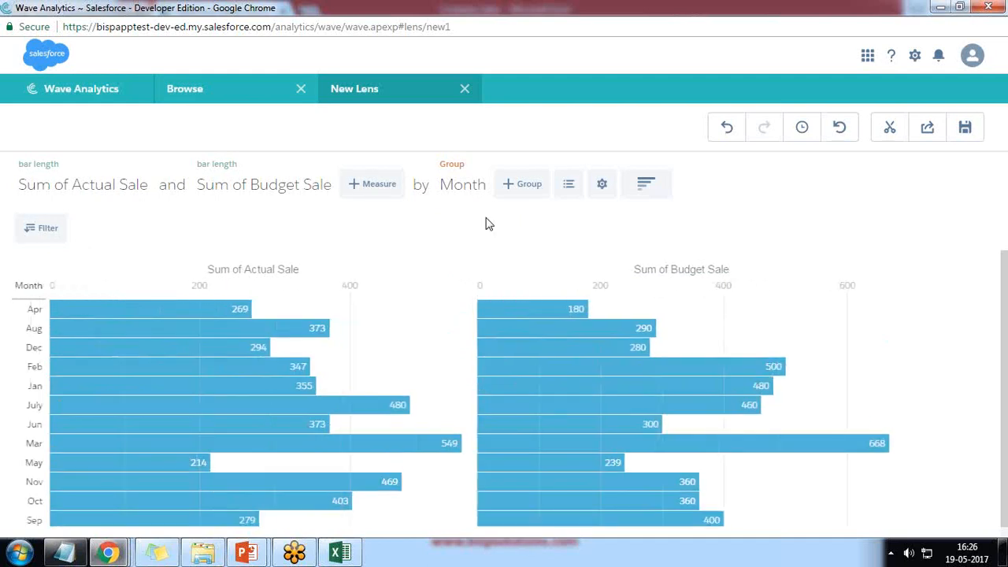
Clip the lens to a new dashboard with the label Step1.
left_click(891, 130)
type("Step1")
key("Return")
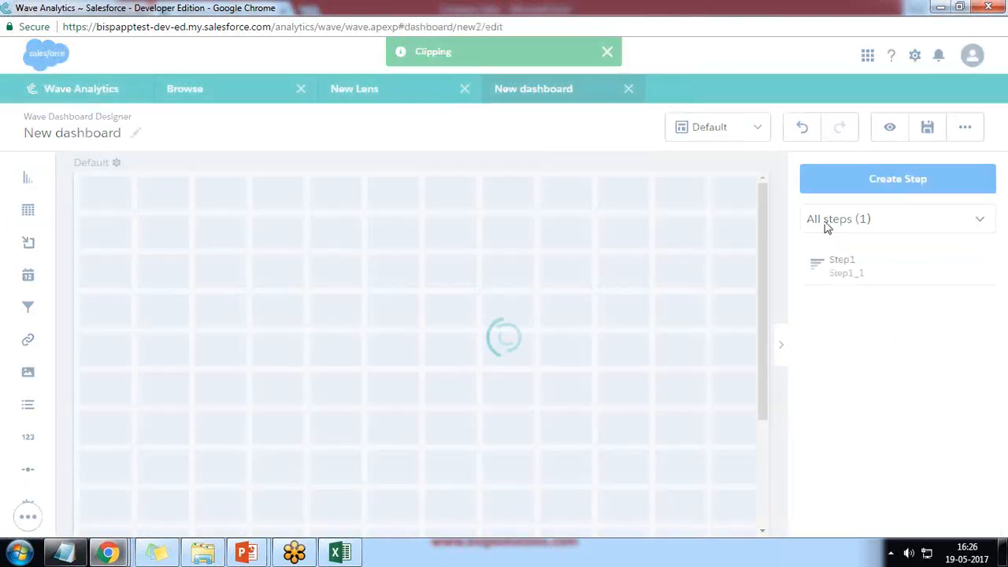
Place Step1 on the dashboard grid as a Pyramid chart.
left_click_drag(855, 260, 428, 307)
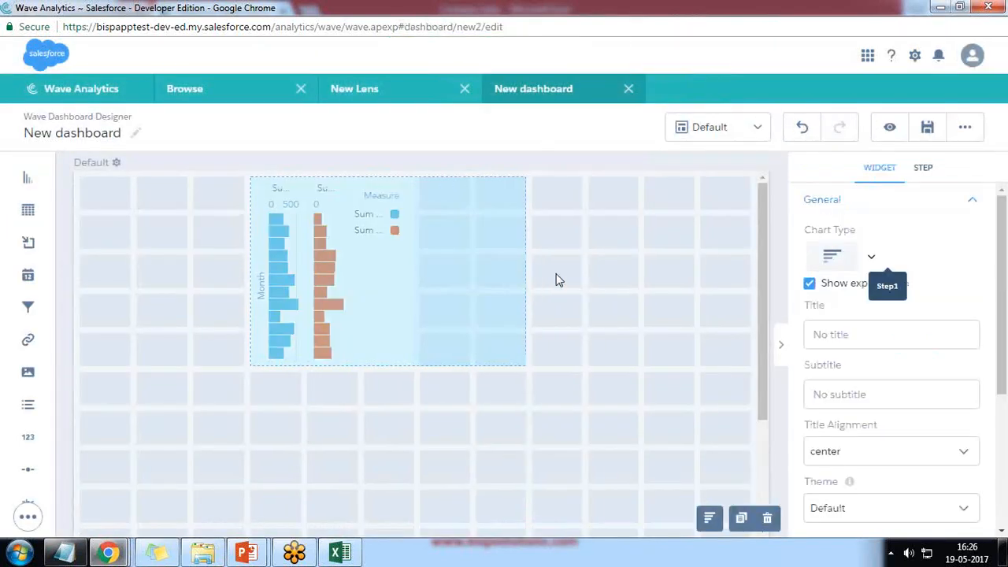
left_click(870, 258)
scroll(923, 461, "down", 5)
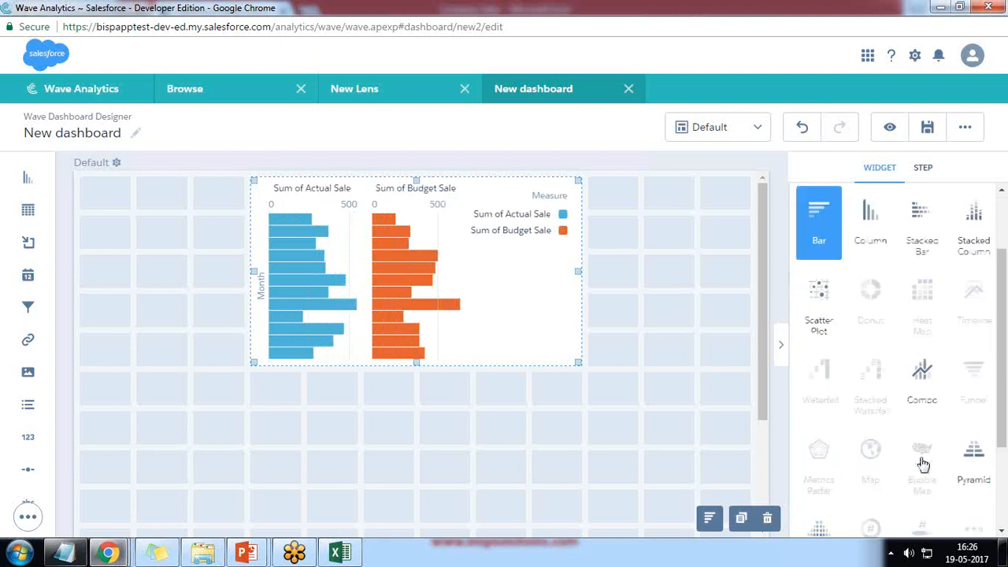
left_click(976, 331)
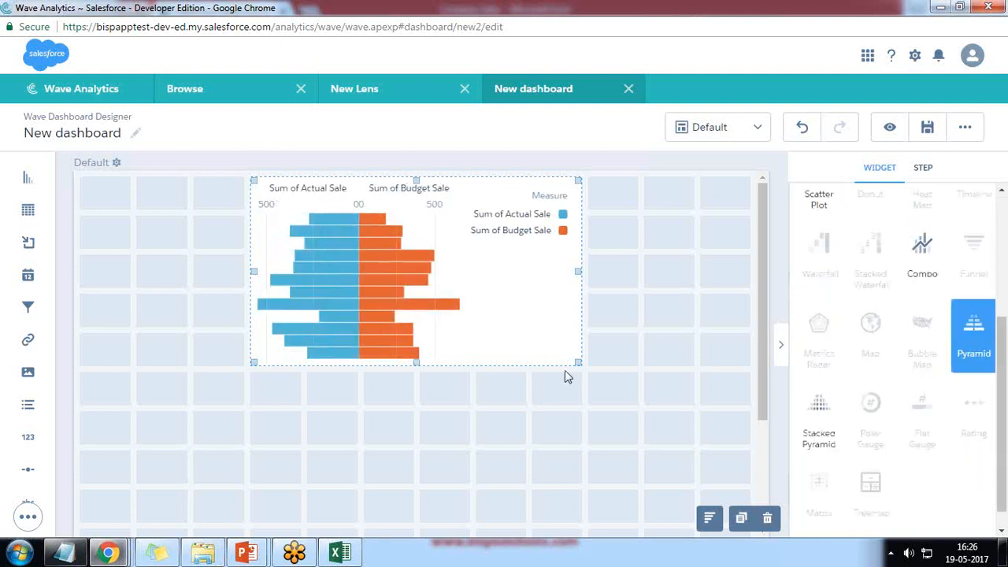
Enlarge the pyramid widget, shift it left and make it taller, then return to Excel Online.
left_click_drag(574, 367, 642, 468)
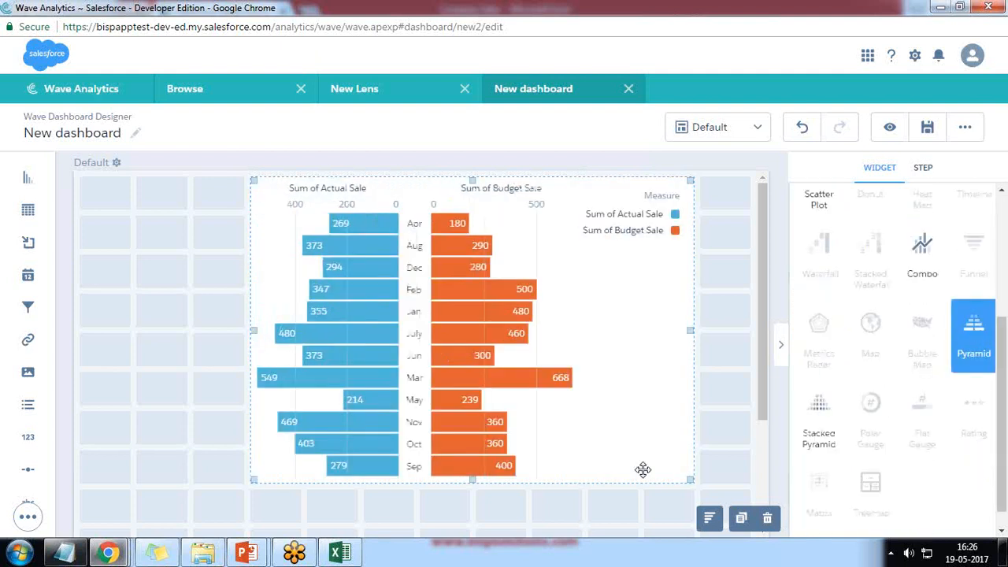
left_click_drag(583, 376, 483, 382)
left_click_drag(634, 479, 605, 523)
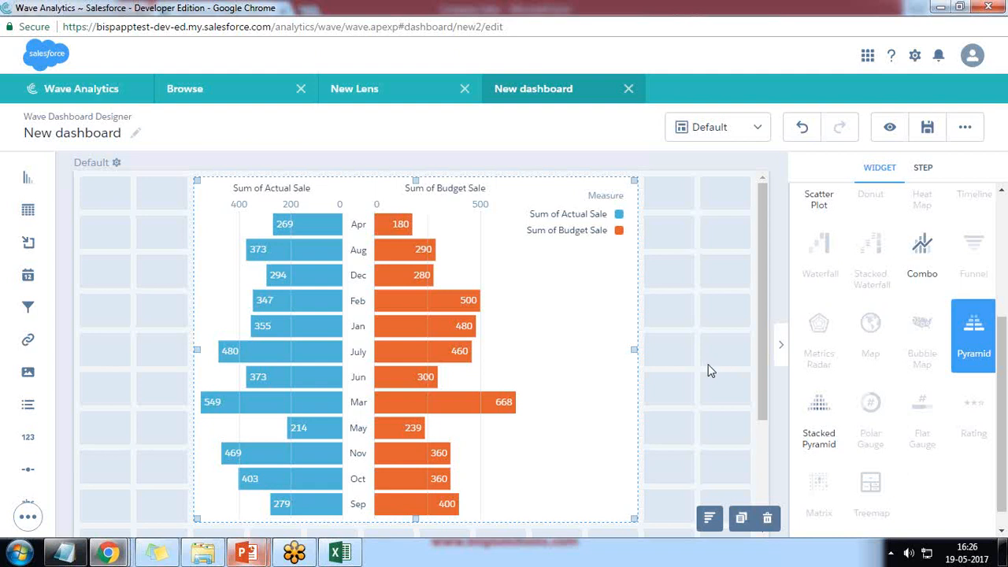
mouse_move(108, 553)
left_click(255, 490)
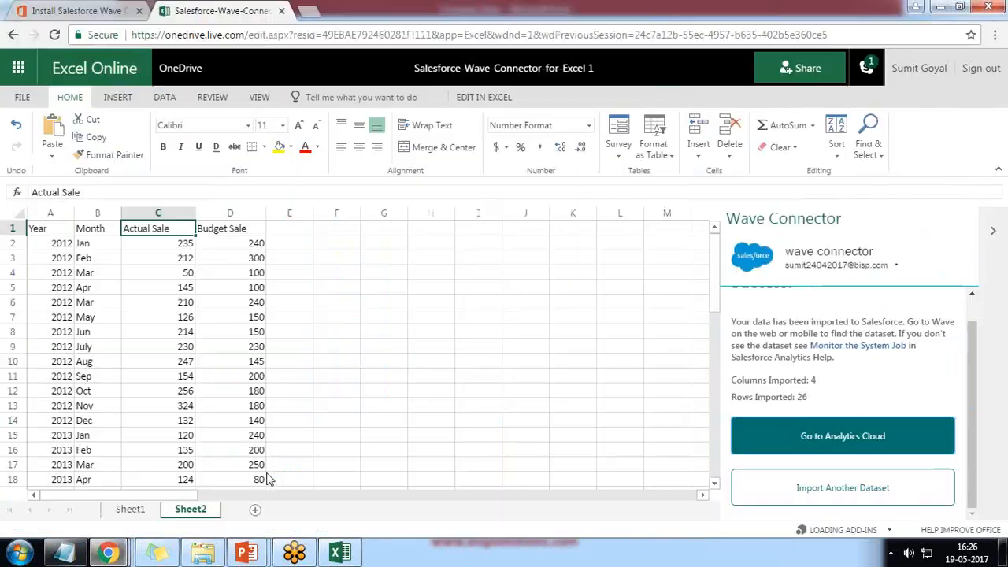